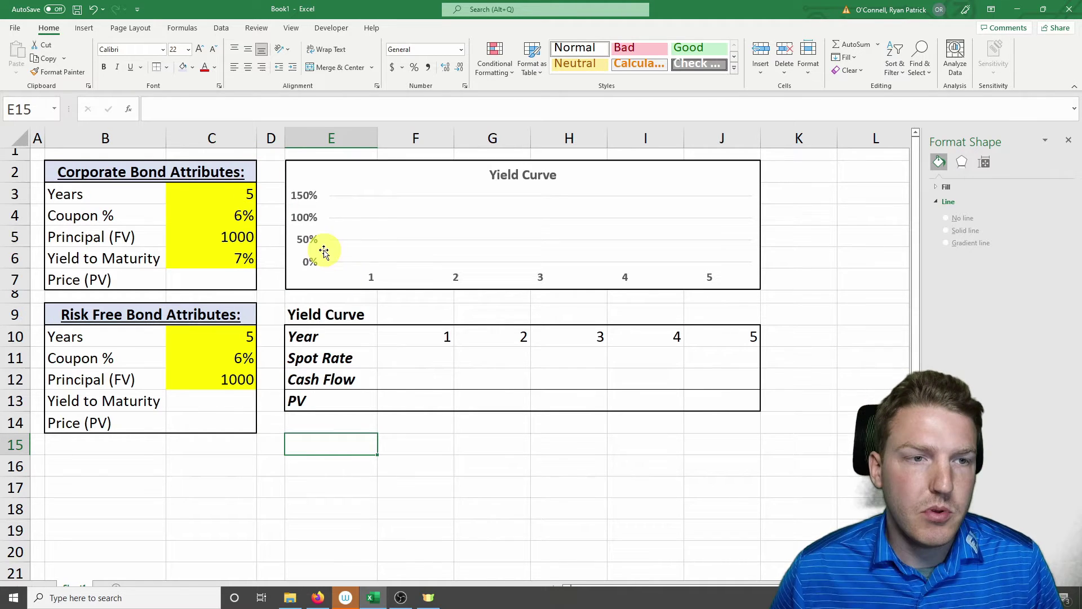
# - Review the corporate bond's inputs: 5 years, 6% coupon, 1000 principal and 7% yield
pyautogui.moveTo(76, 194); pyautogui.dragTo(242, 195)
pyautogui.click(241, 193)
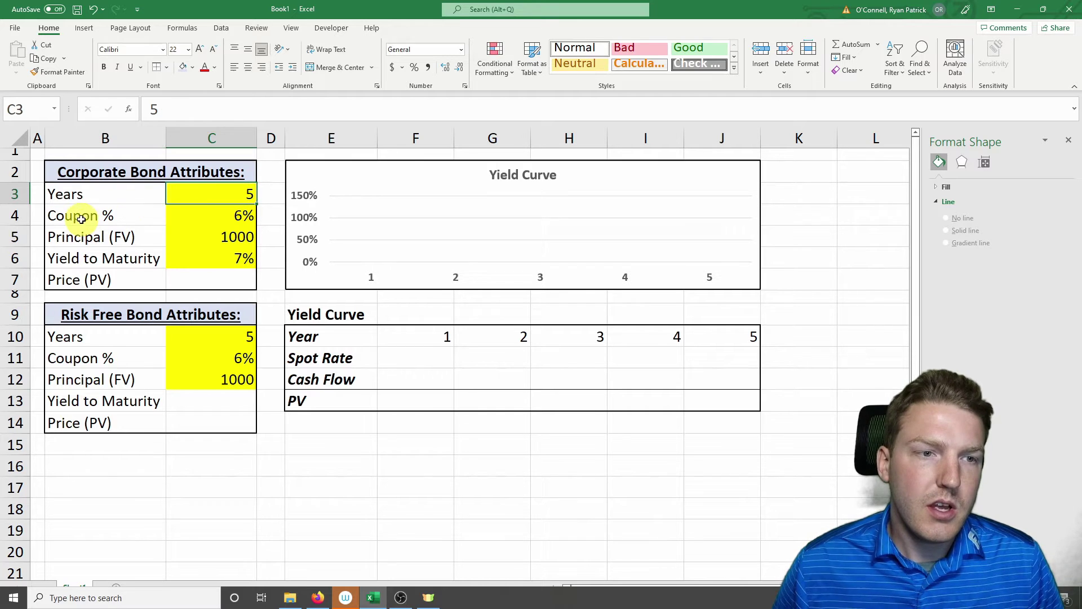
pyautogui.moveTo(79, 218); pyautogui.dragTo(234, 216)
pyautogui.click(234, 216)
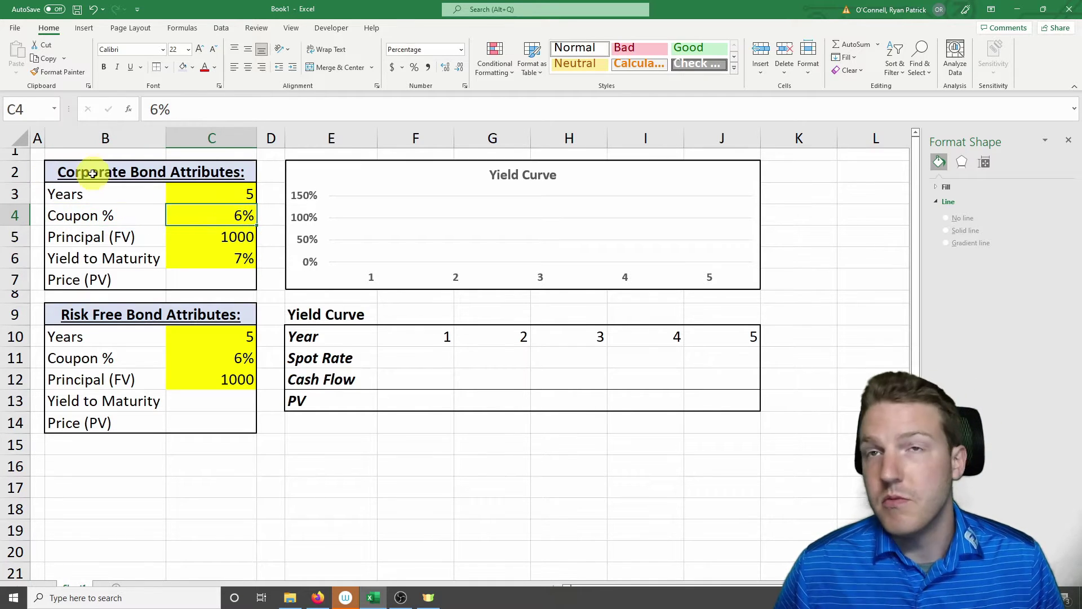
pyautogui.moveTo(140, 238); pyautogui.dragTo(208, 235)
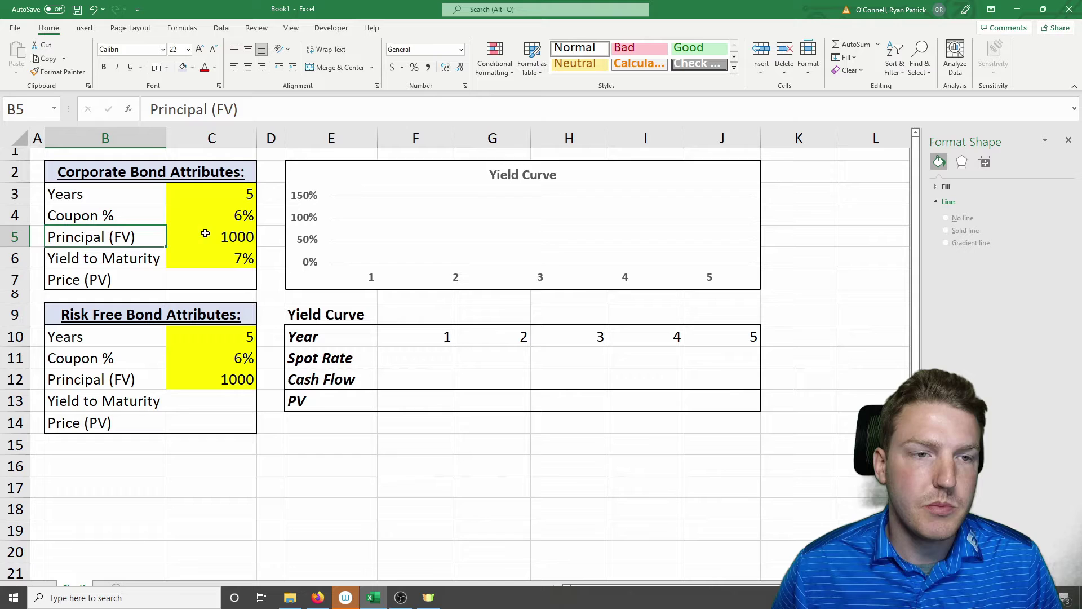
pyautogui.click(208, 235)
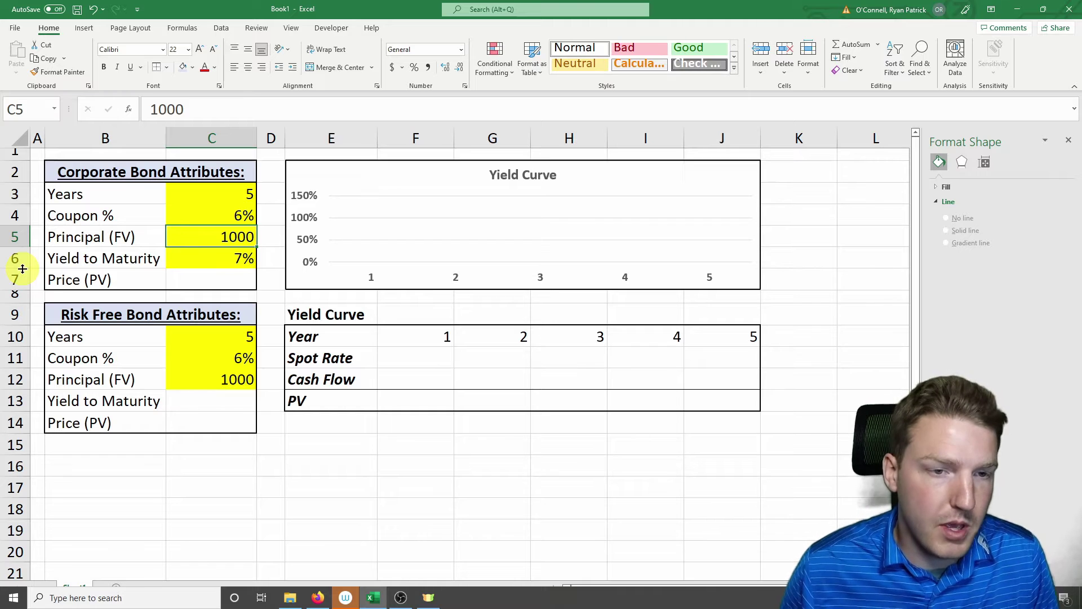
pyautogui.moveTo(145, 258); pyautogui.dragTo(221, 259)
pyautogui.click(219, 261)
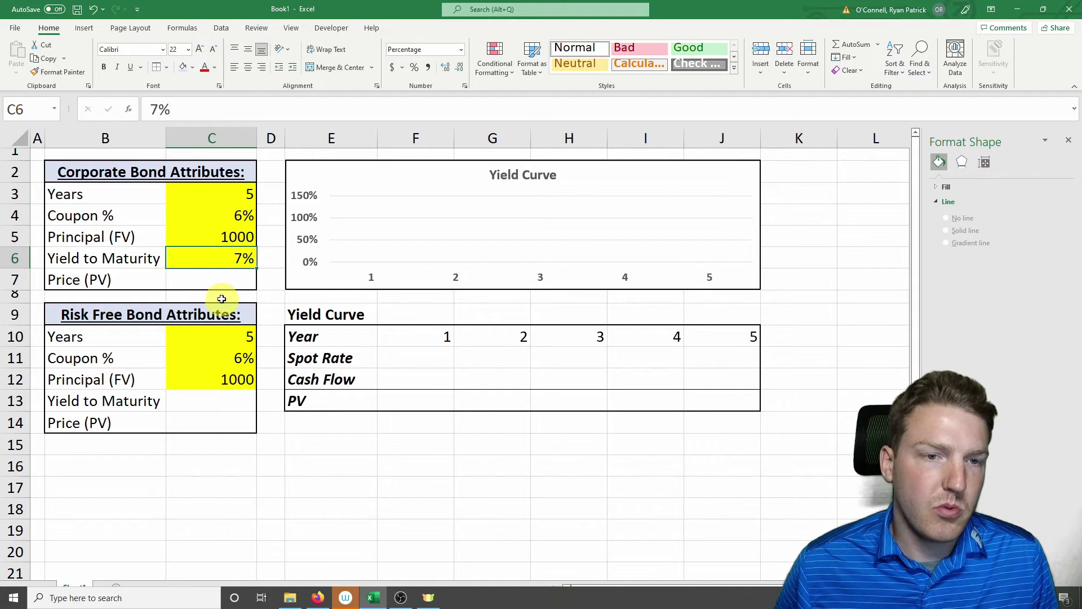
# - Enter =PV(C6,C3,C4*C5,C5) in C7 for the corporate bond's price
pyautogui.click(225, 281)
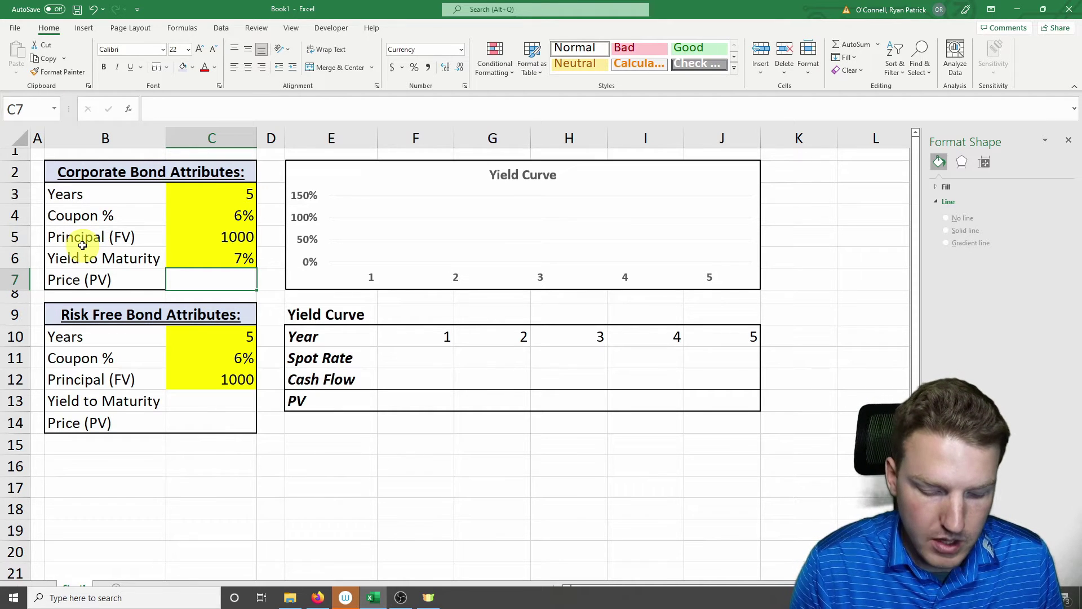
pyautogui.write('=')
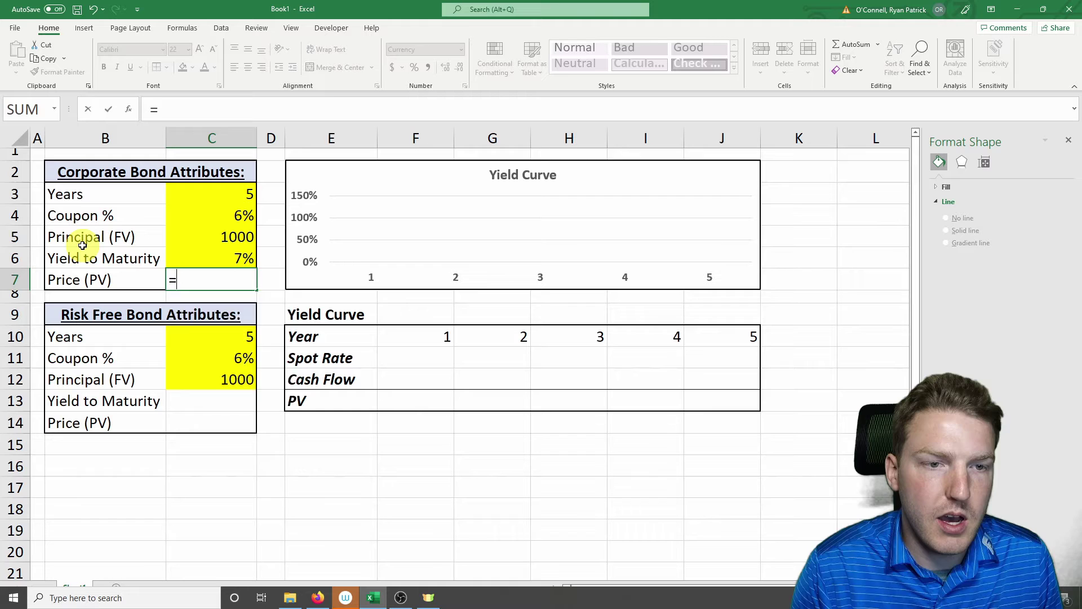
pyautogui.write('pv')
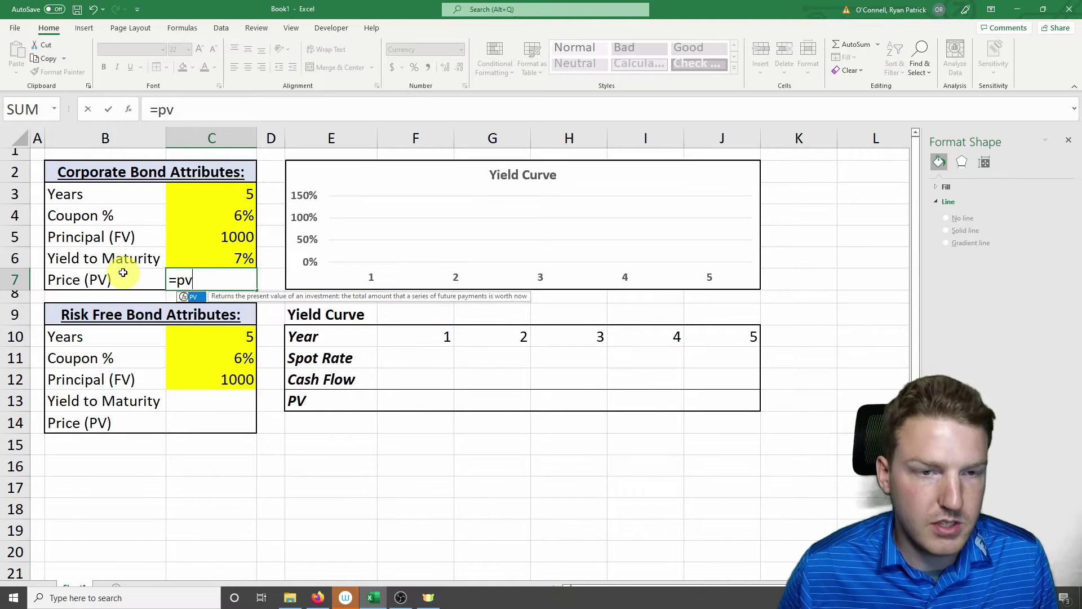
pyautogui.press('Tab')
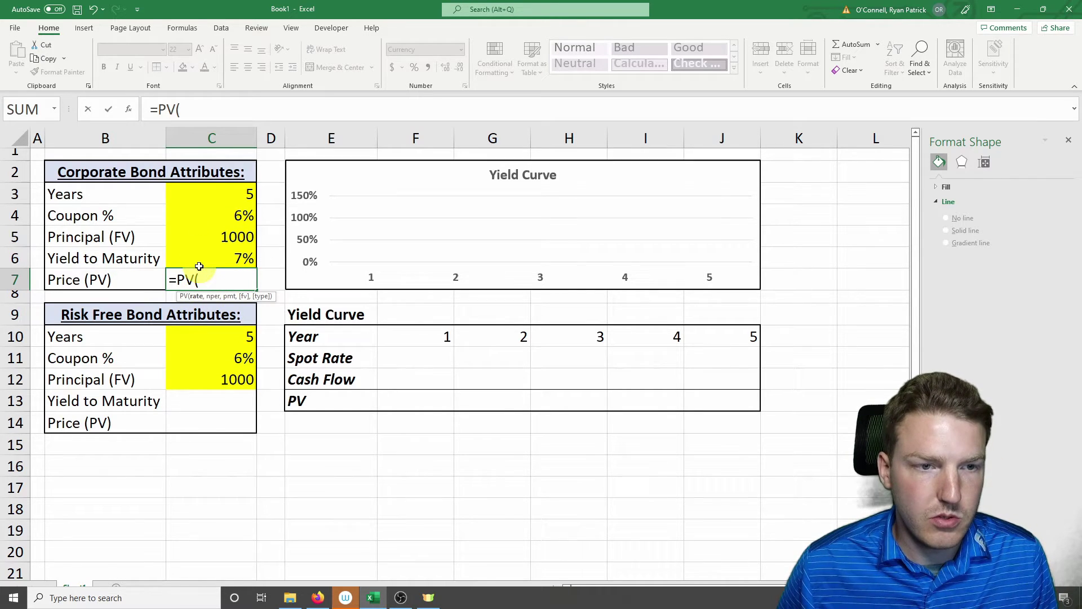
pyautogui.click(210, 252)
pyautogui.write(',')
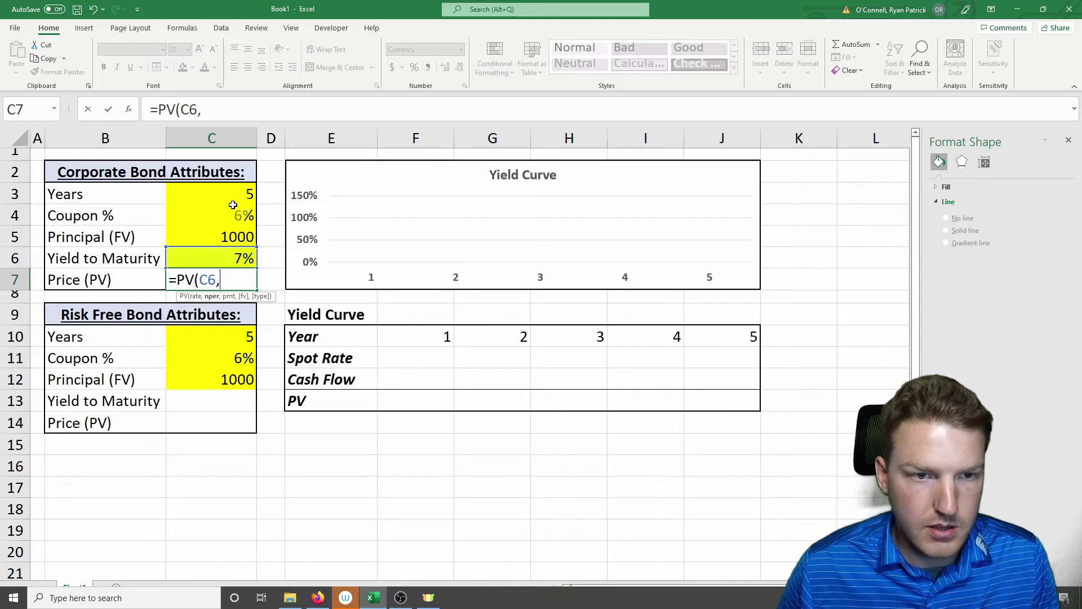
pyautogui.click(232, 194)
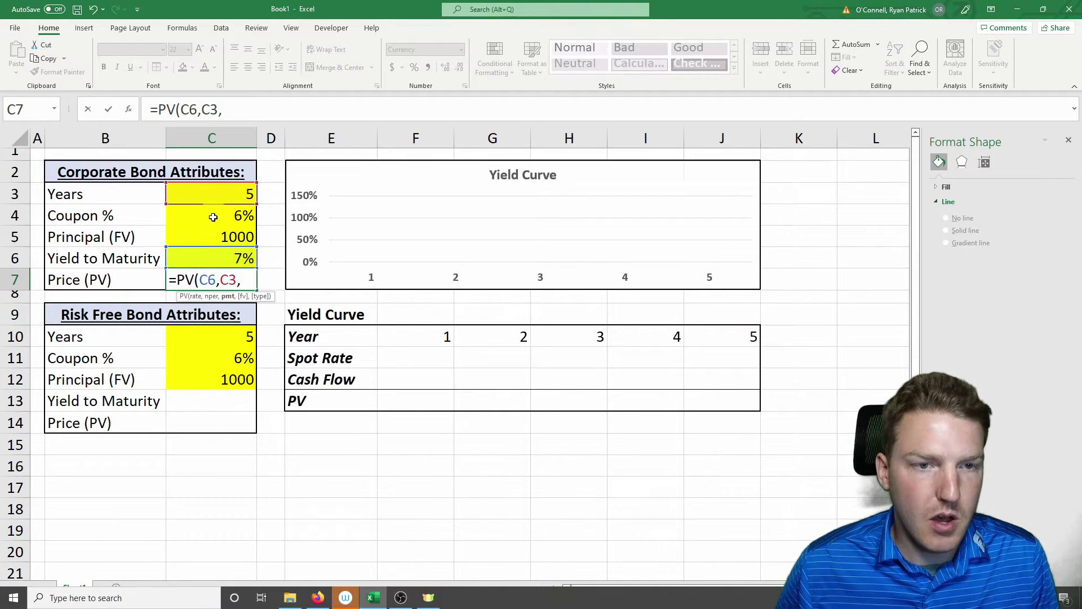
pyautogui.click(213, 217)
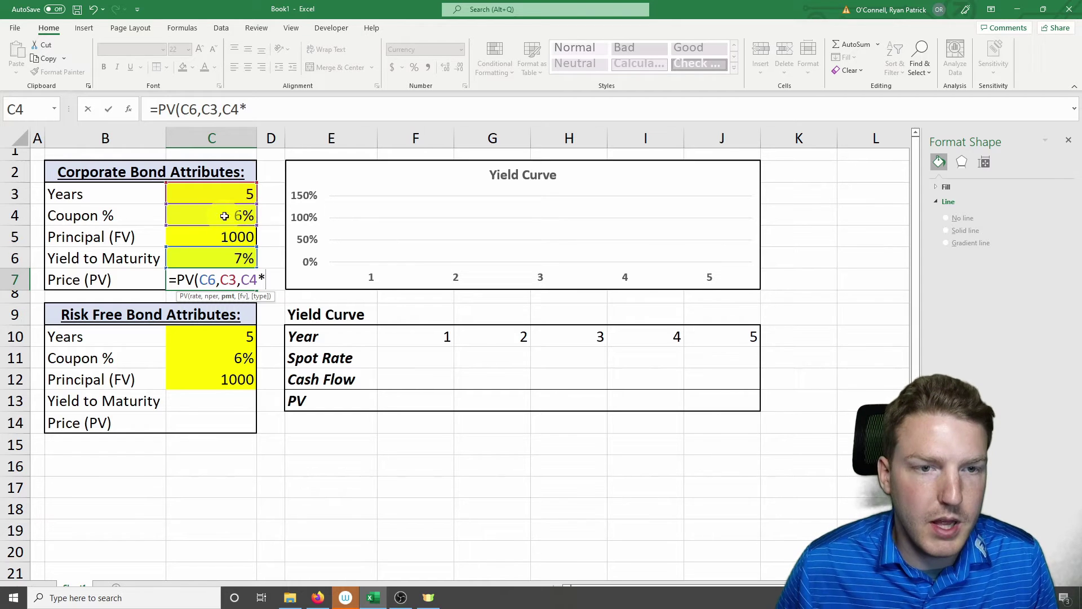
pyautogui.write('*')
pyautogui.click(231, 235)
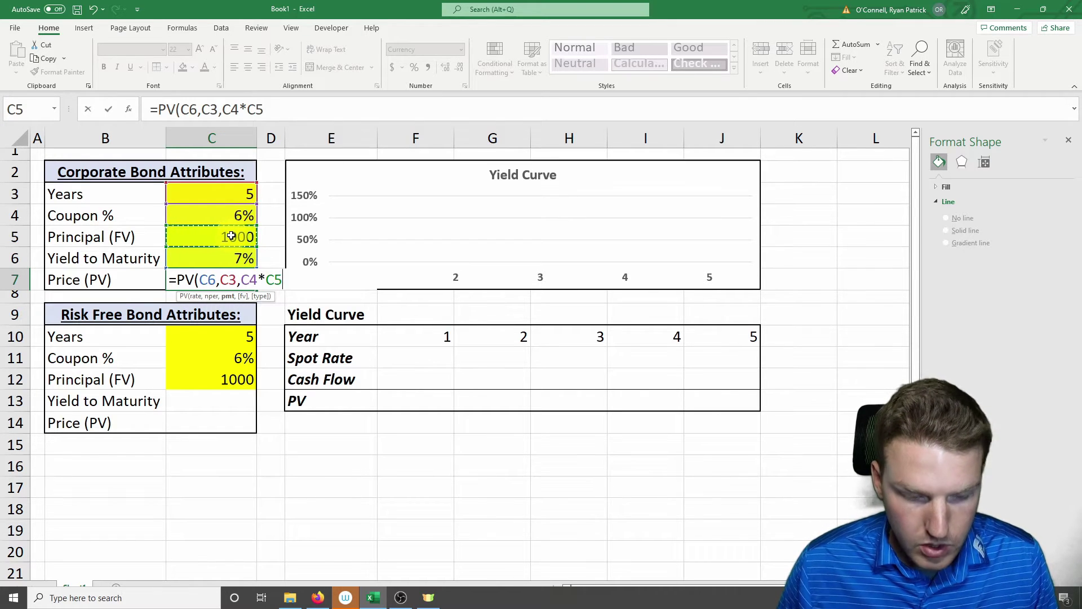
pyautogui.write(',')
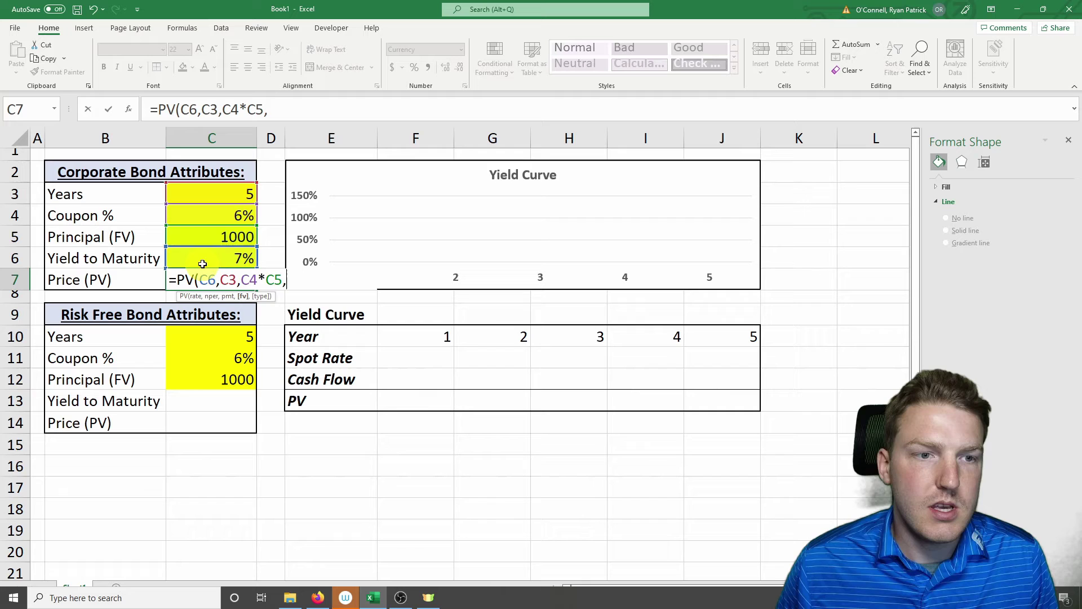
pyautogui.click(218, 237)
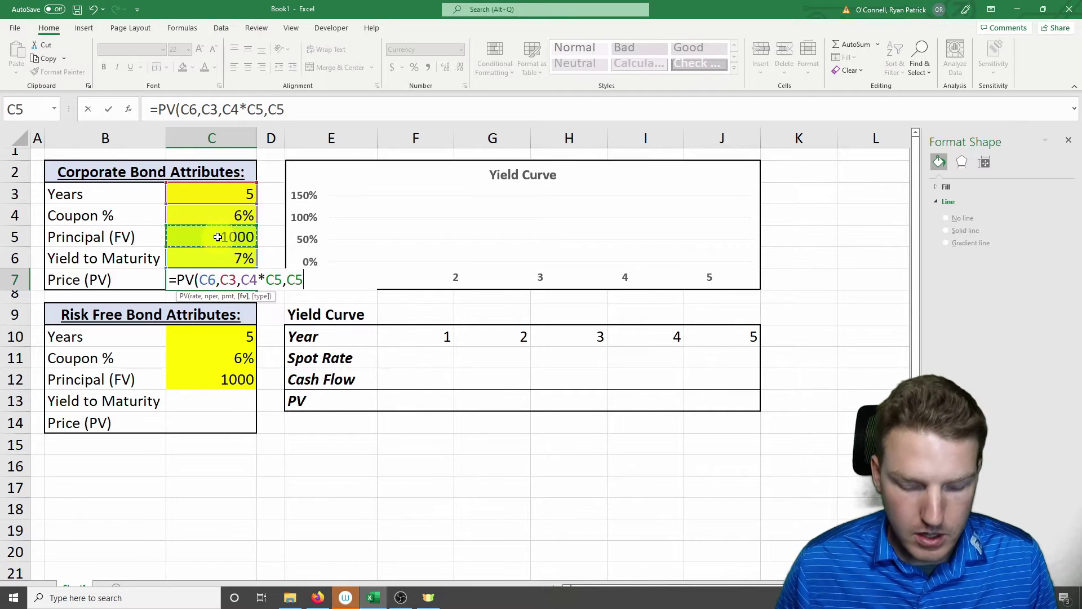
pyautogui.press('Return')
# - Negate the PV formula so C7 shows a positive $959.00 price
pyautogui.click(193, 278)
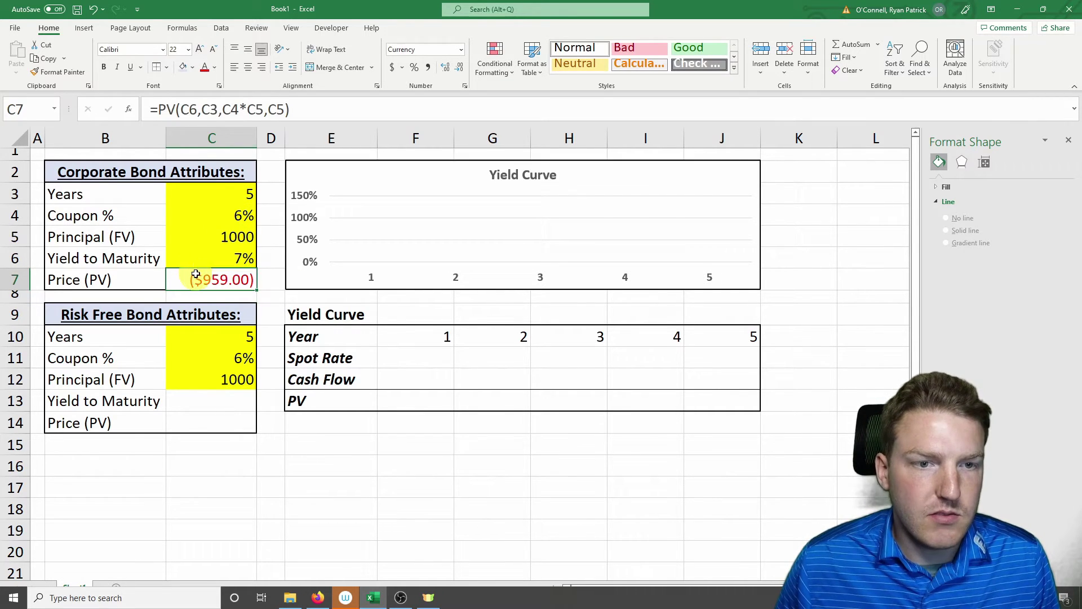
pyautogui.click(159, 110)
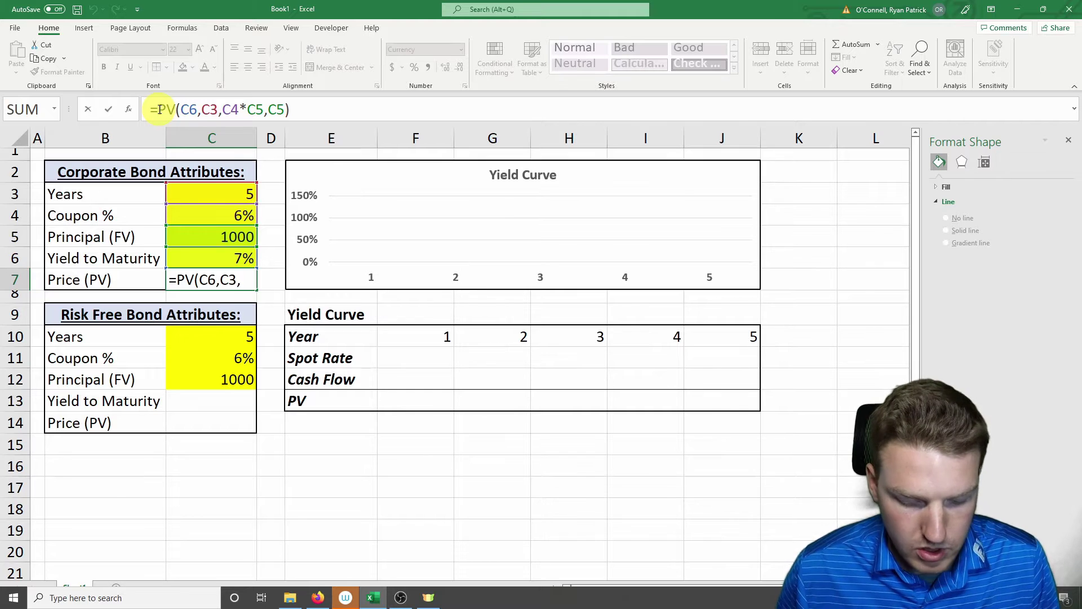
pyautogui.write('-')
pyautogui.press('Return')
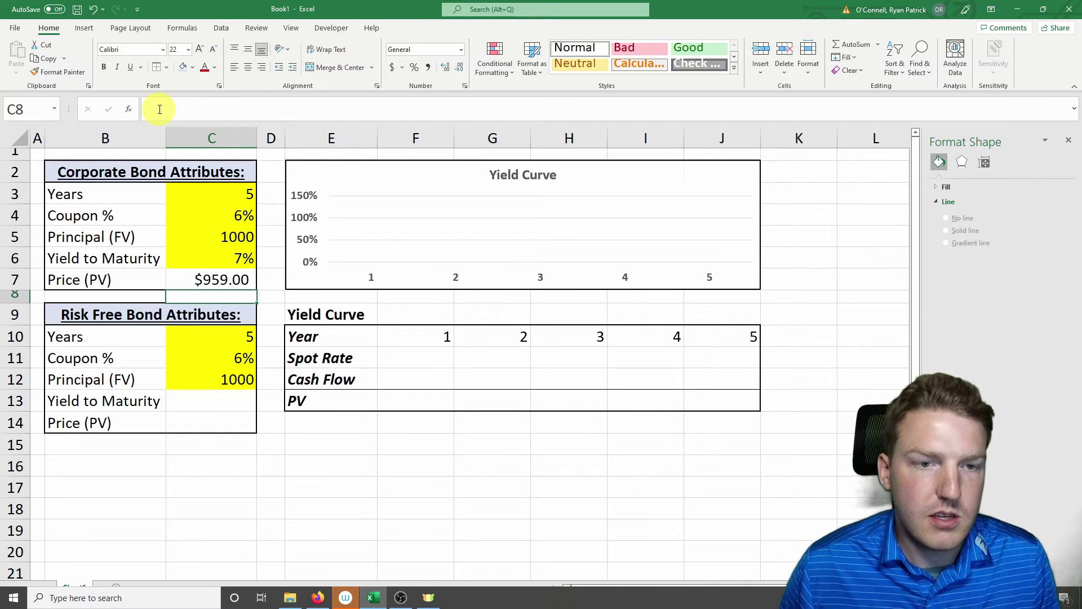
pyautogui.click(272, 280)
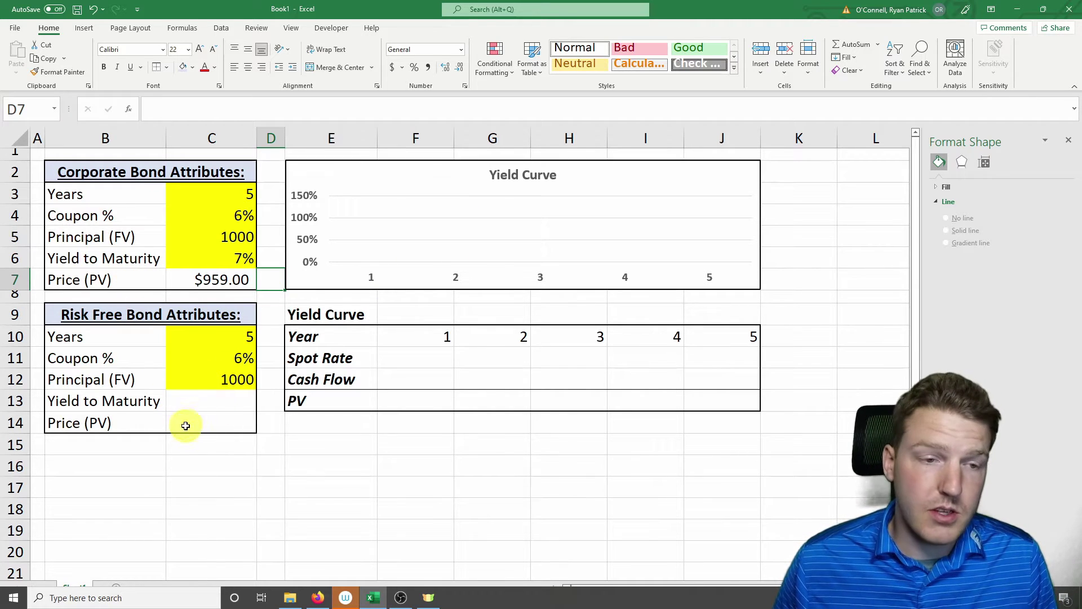
# - Enter the yield-curve spot rates 2%, 4%, 5%, 5.5% and 6% for years 1–5
pyautogui.click(200, 403)
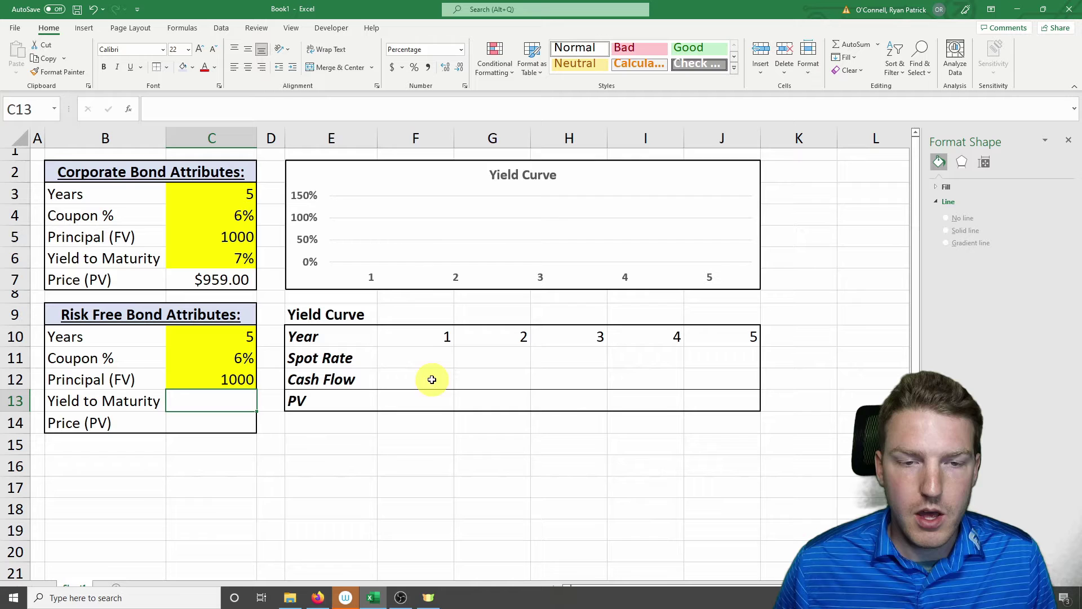
pyautogui.click(411, 358)
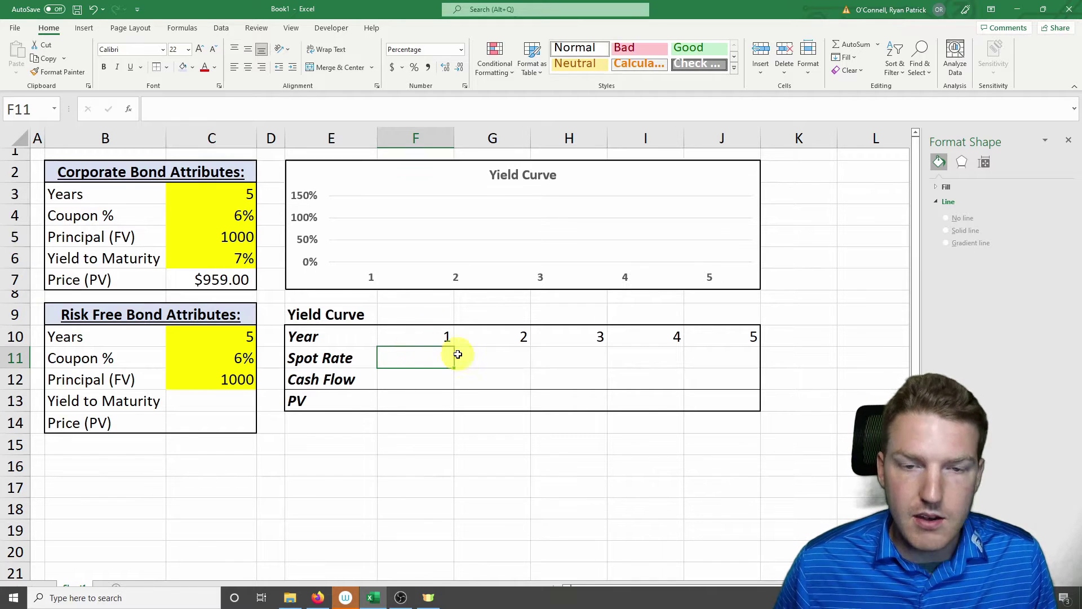
pyautogui.moveTo(350, 336); pyautogui.dragTo(744, 339)
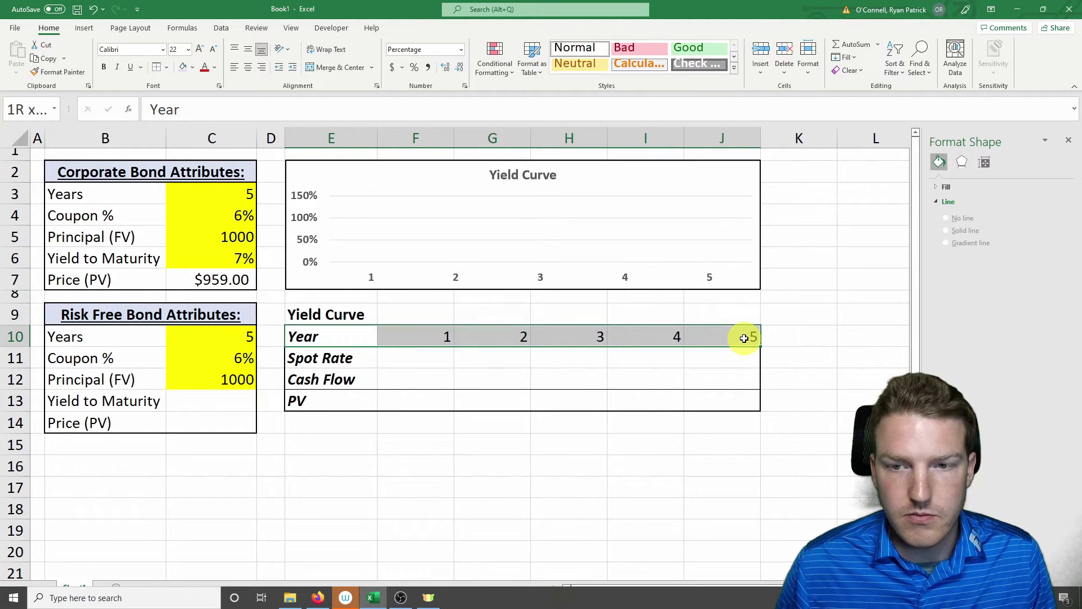
pyautogui.click(434, 360)
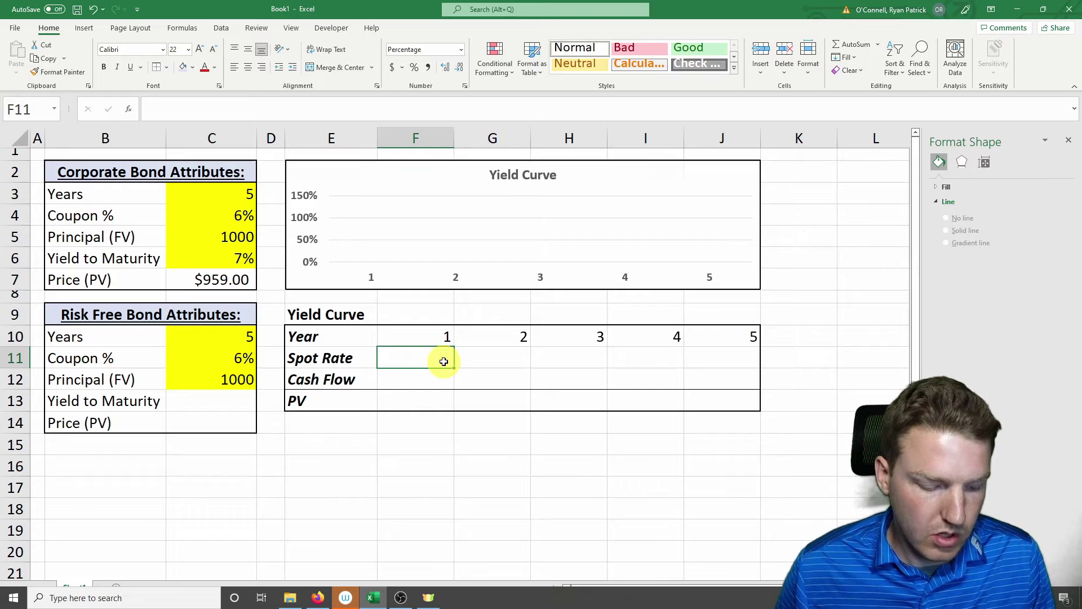
pyautogui.write('2')
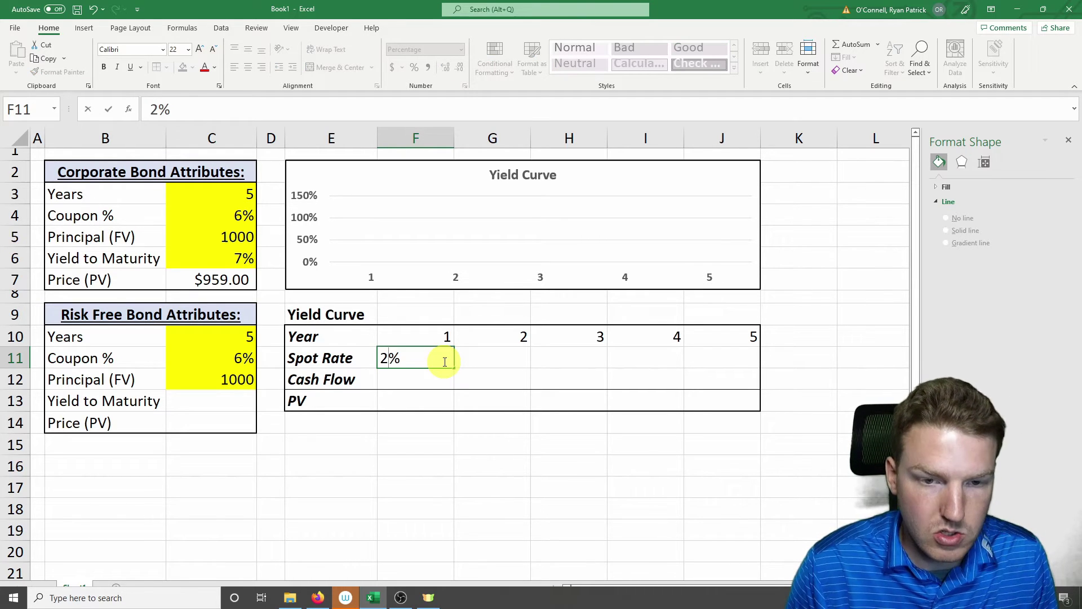
pyautogui.press('Tab')
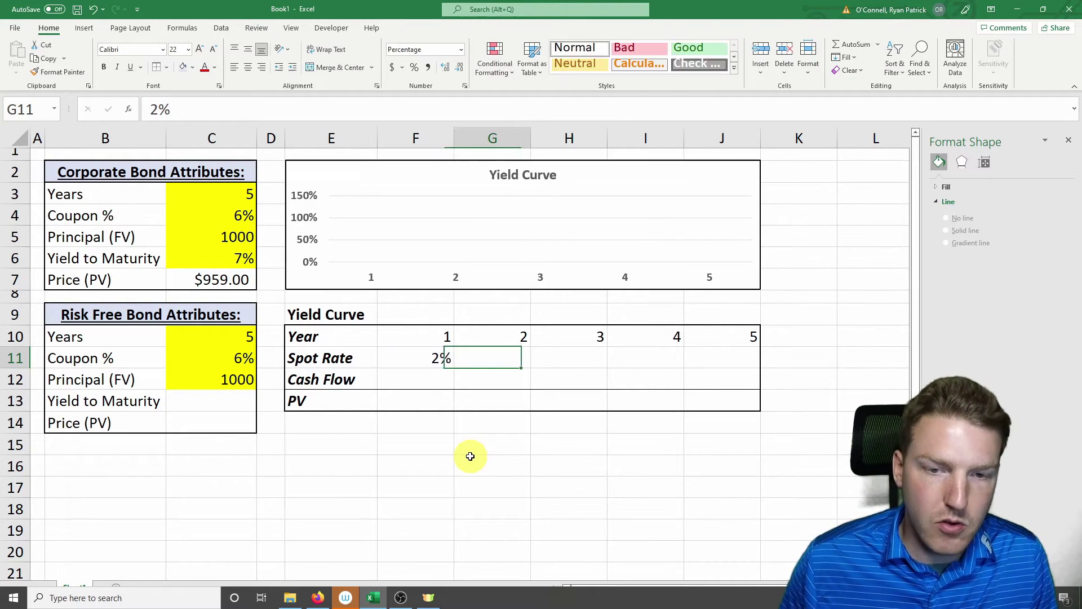
pyautogui.write('4')
pyautogui.press('Tab')
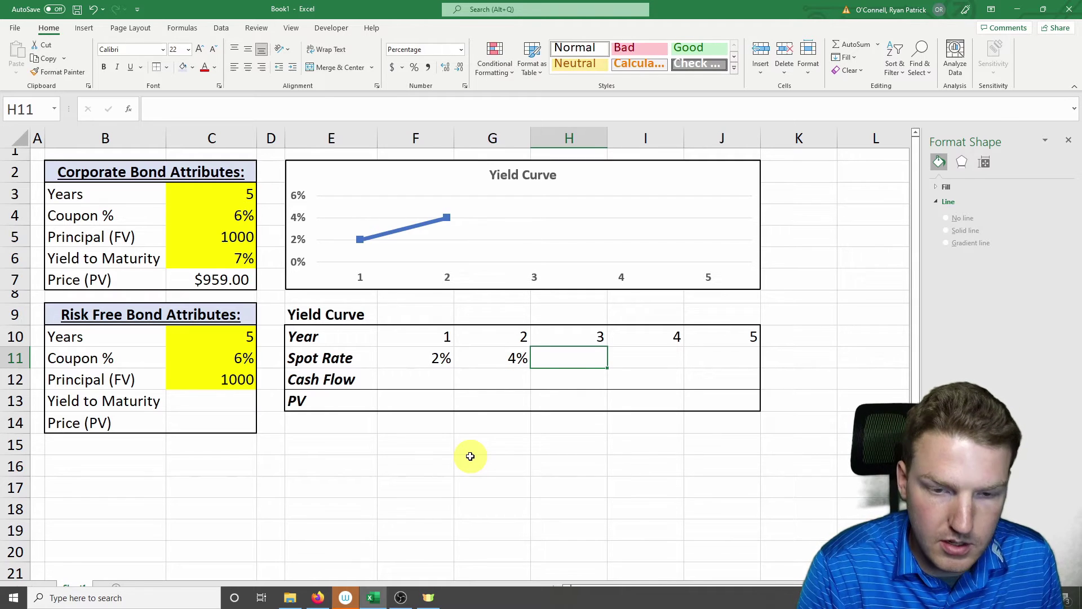
pyautogui.write('5')
pyautogui.press('Tab')
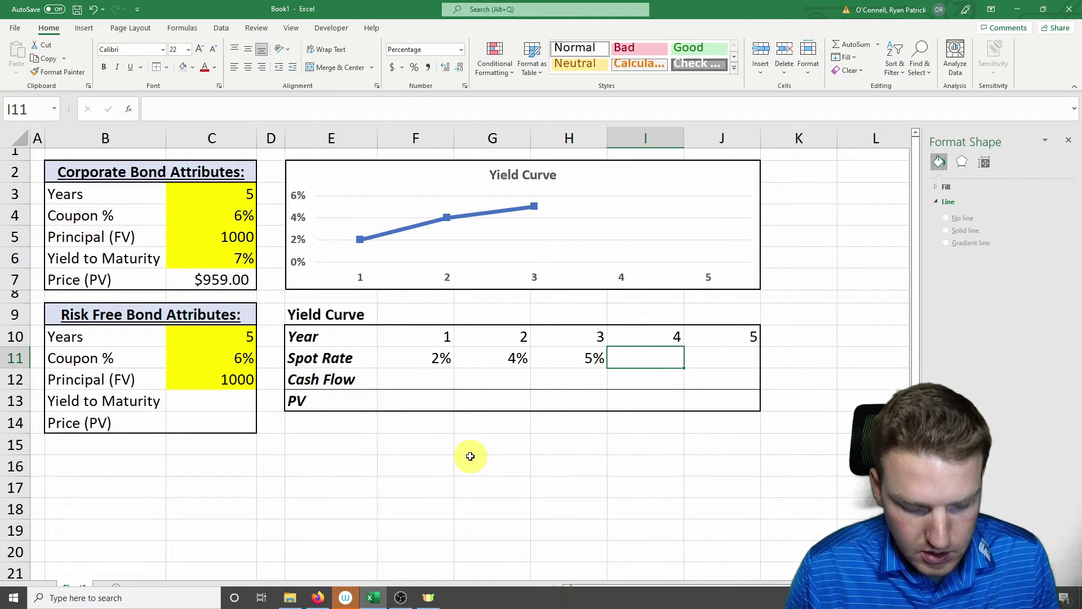
pyautogui.write('5.5')
pyautogui.press('Tab')
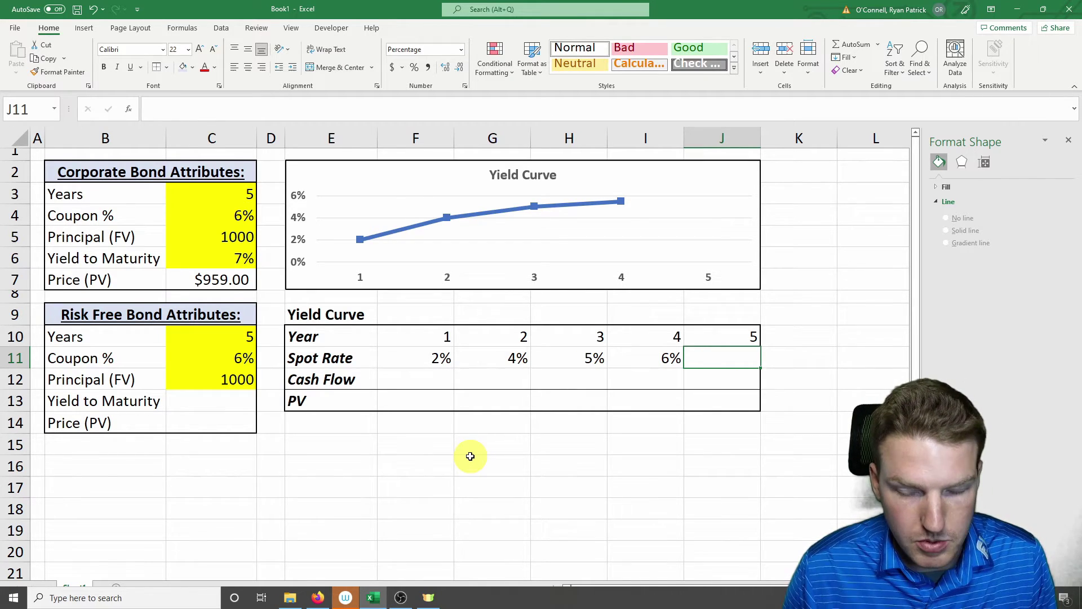
pyautogui.write('6')
pyautogui.press('Return')
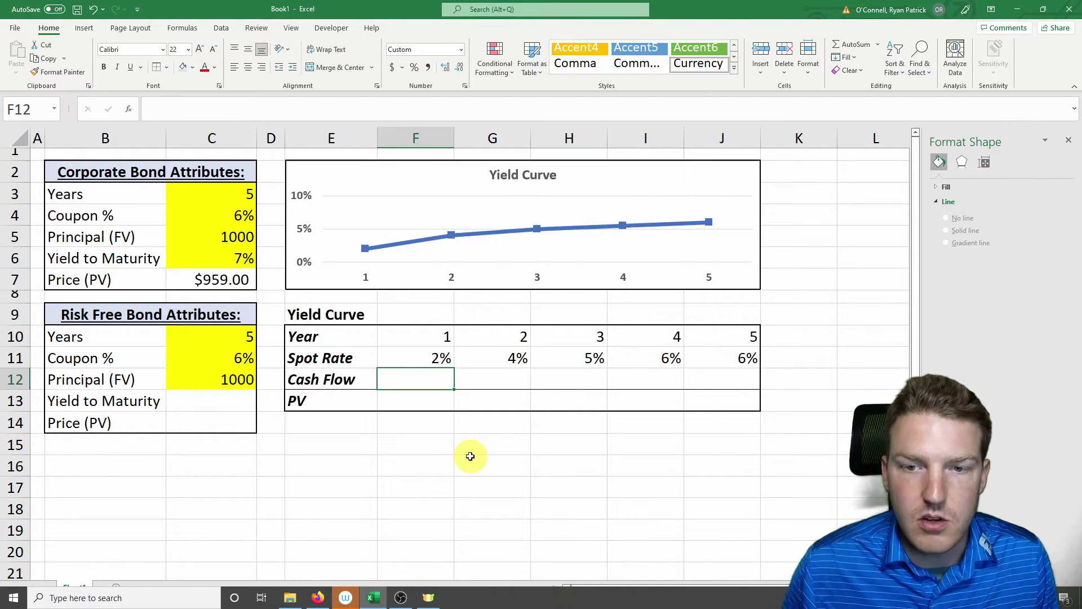
# - Add one decimal place to I11 so year 4's spot rate shows 5.5%
pyautogui.click(644, 370)
pyautogui.click(663, 356)
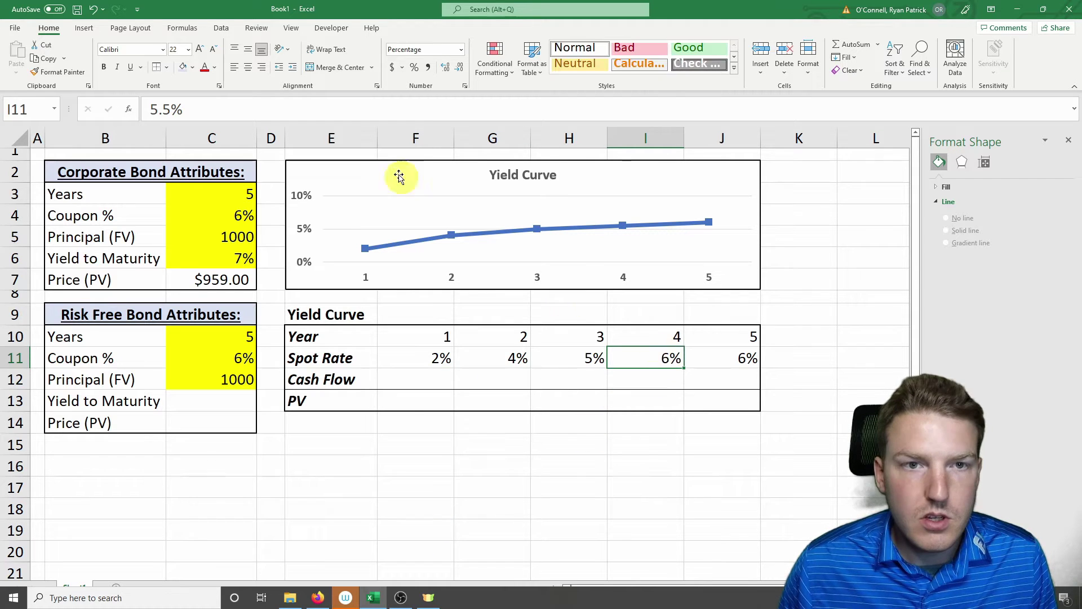
pyautogui.click(447, 69)
pyautogui.click(399, 381)
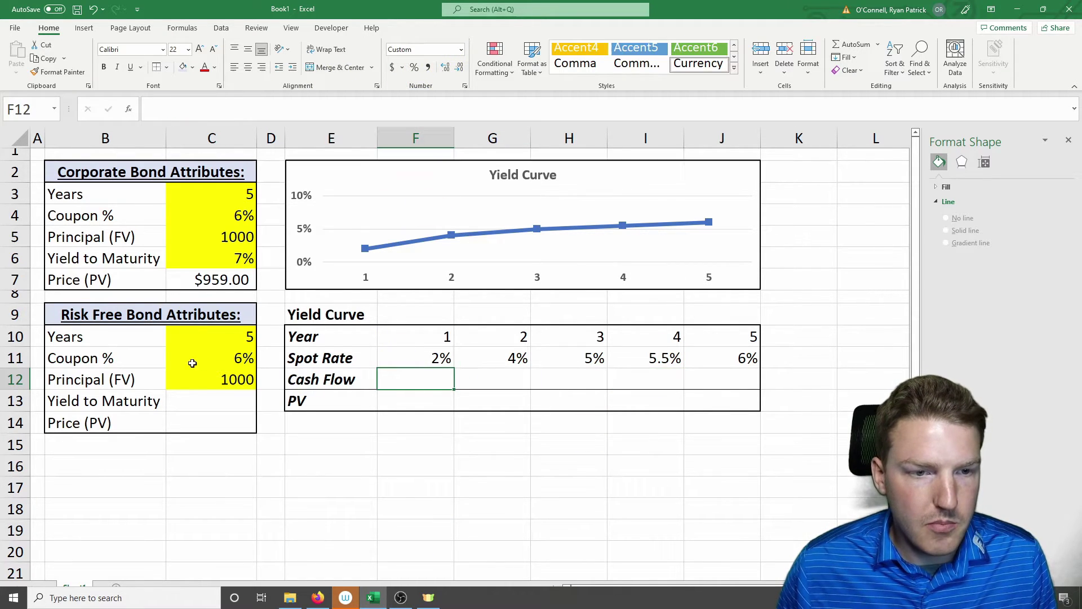
pyautogui.click(445, 394)
pyautogui.moveTo(331, 380)
pyautogui.mouseDown()
pyautogui.moveTo(474, 398)
pyautogui.moveTo(732, 391)
pyautogui.mouseUp()
pyautogui.moveTo(604, 428); pyautogui.dragTo(648, 423)
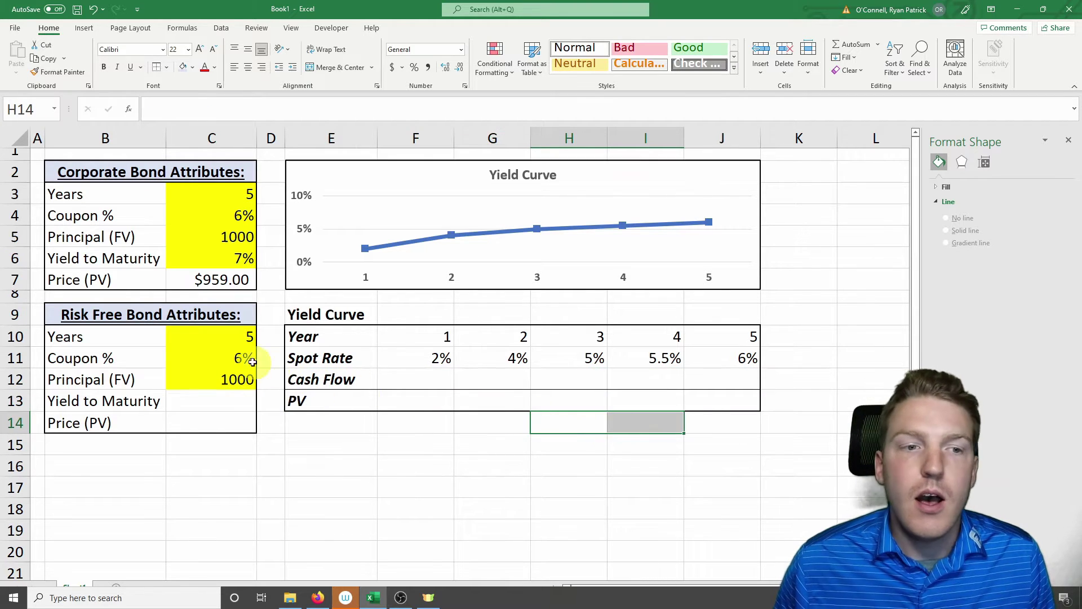
pyautogui.click(429, 377)
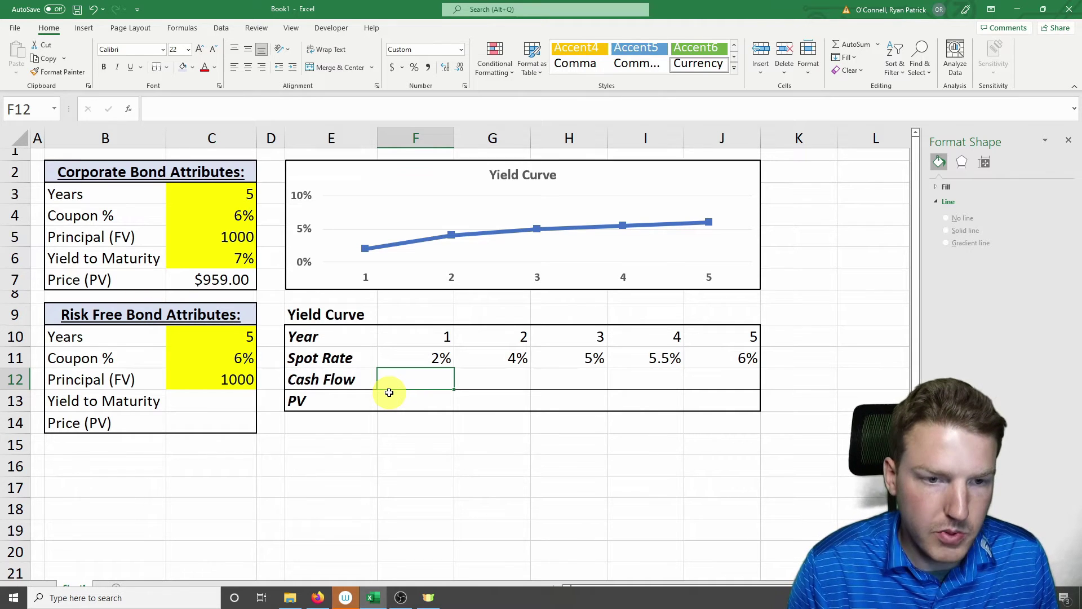
# - Enter =$C$11*$C$12 in F12 as the year-1 cash flow with absolute references
pyautogui.write('=')
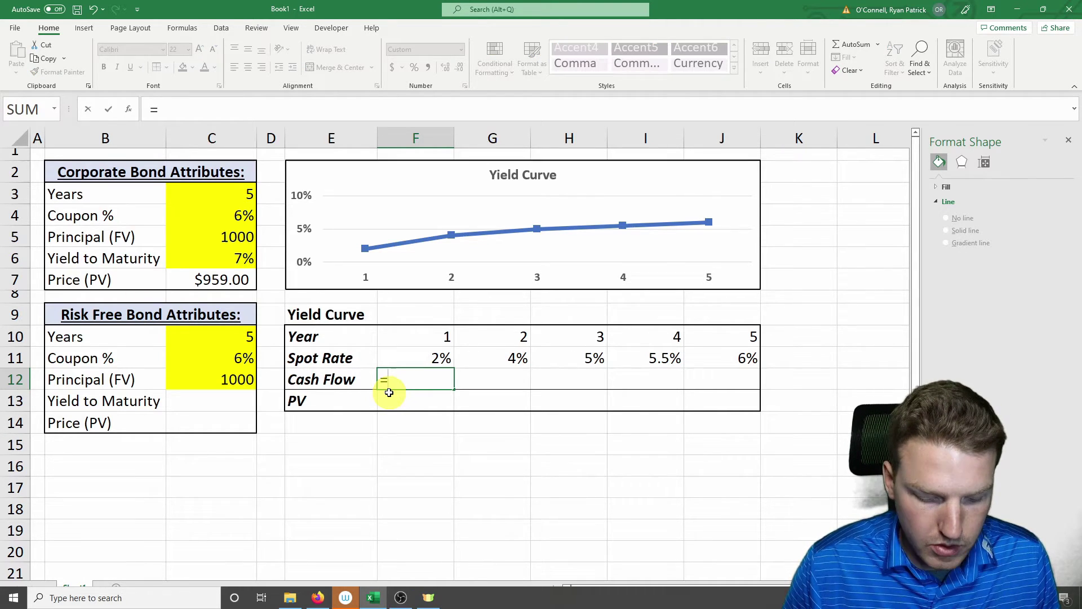
pyautogui.click(228, 361)
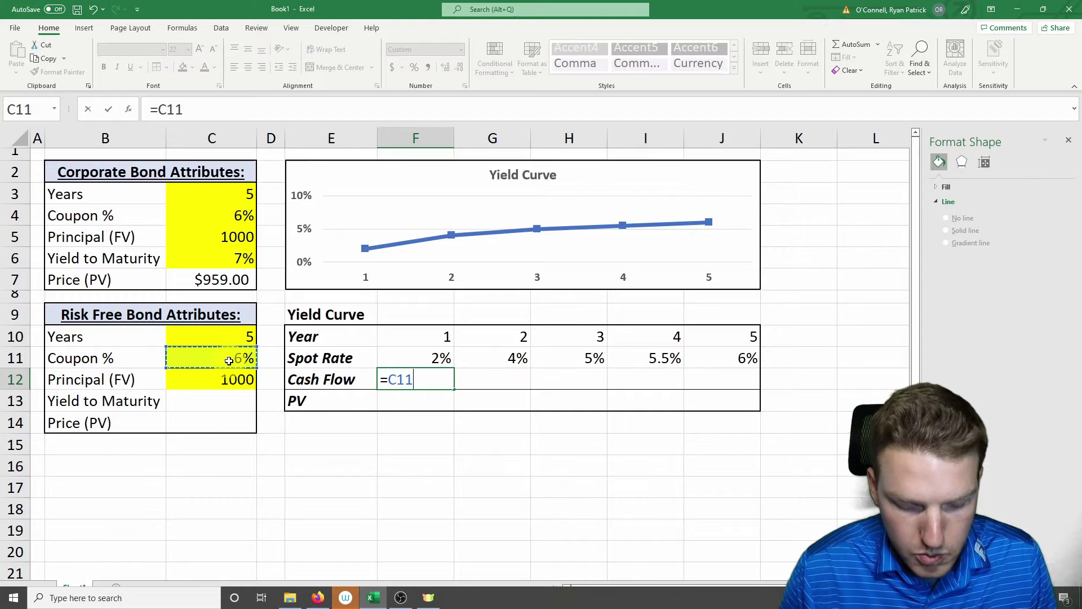
pyautogui.write('*')
pyautogui.click(240, 377)
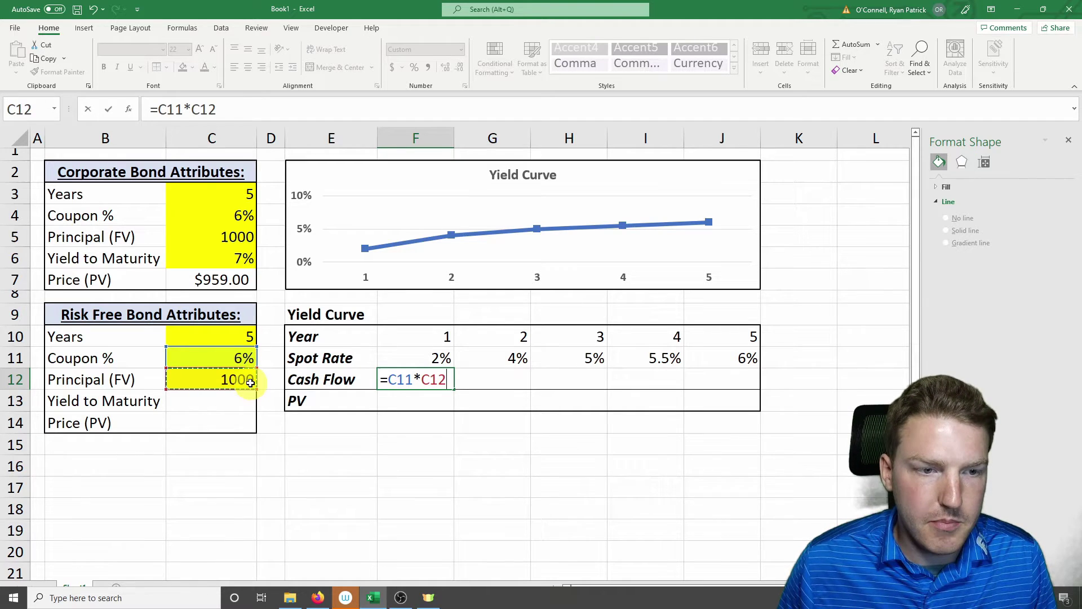
pyautogui.press('Return')
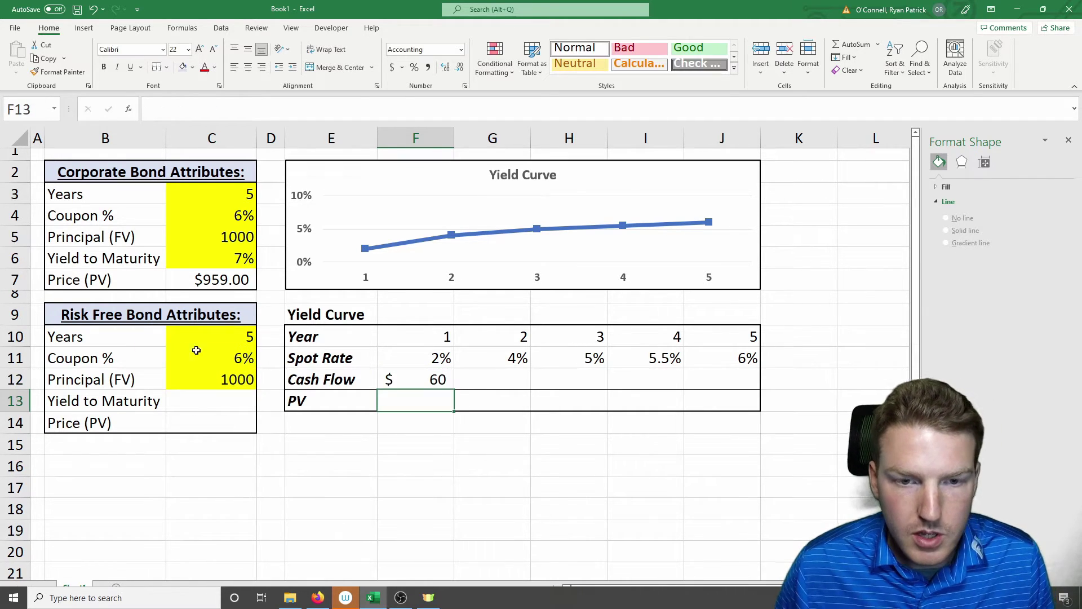
pyautogui.click(383, 376)
pyautogui.click(169, 108)
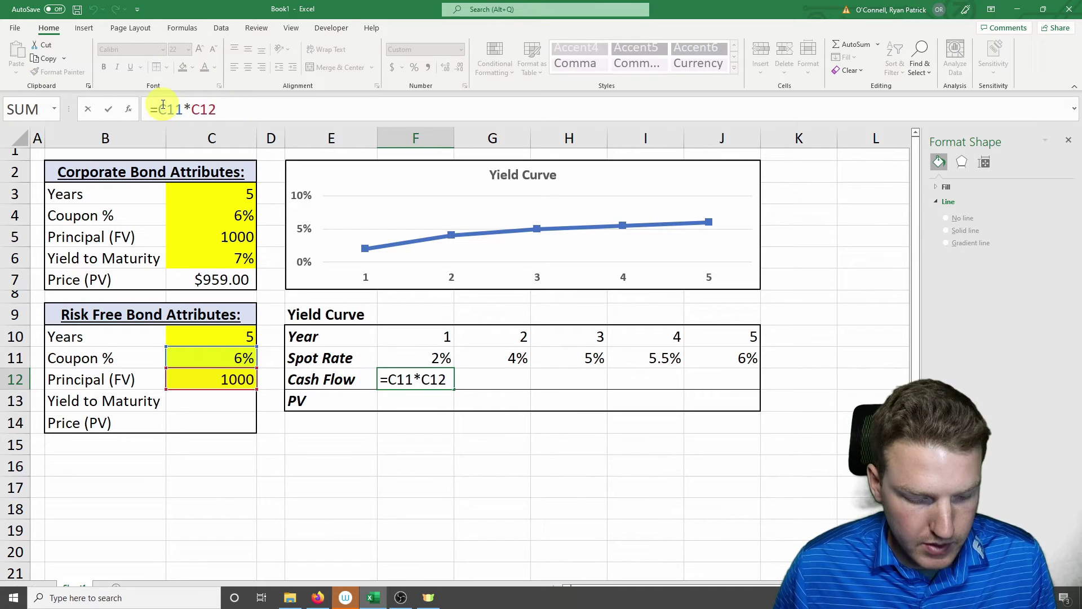
pyautogui.press('F4')
pyautogui.click(217, 108)
pyautogui.press('F4')
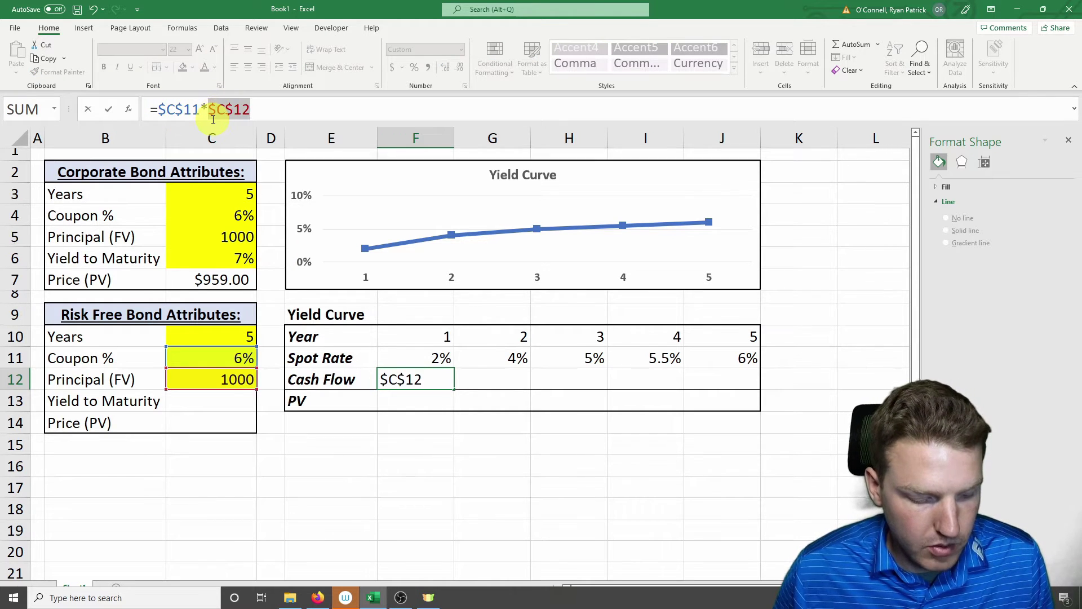
pyautogui.press('Return')
# - Copy the cash flow formula to G12:J12 and add +1000 in J12 for $1,060
pyautogui.click(436, 379)
pyautogui.hotkey('ctrl', 'c')
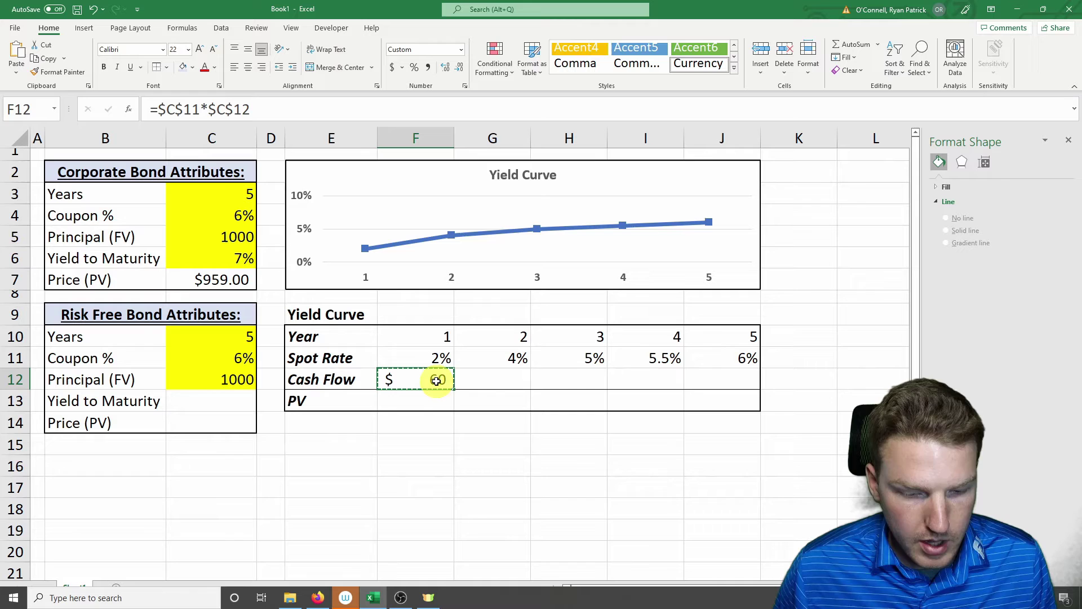
pyautogui.moveTo(437, 381); pyautogui.dragTo(715, 374)
pyautogui.rightClick(715, 373)
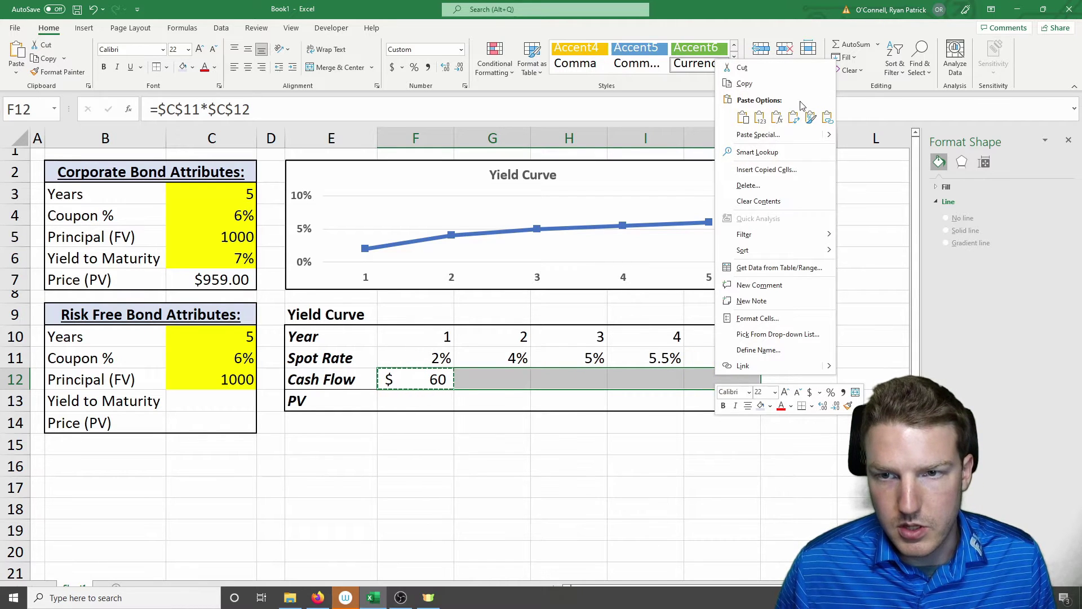
pyautogui.click(743, 116)
pyautogui.click(717, 374)
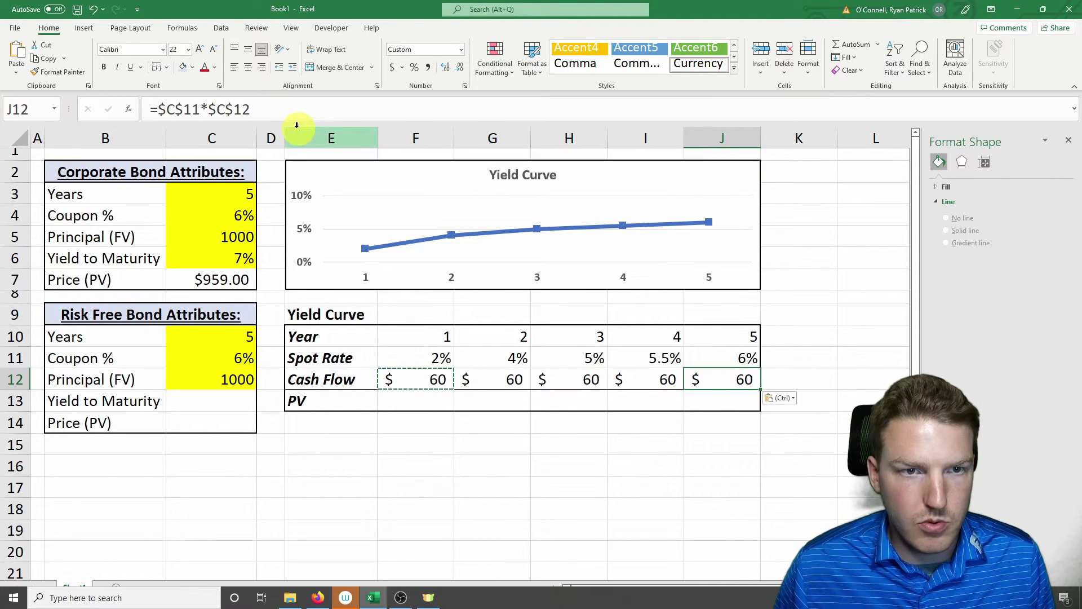
pyautogui.click(271, 105)
pyautogui.write('+1')
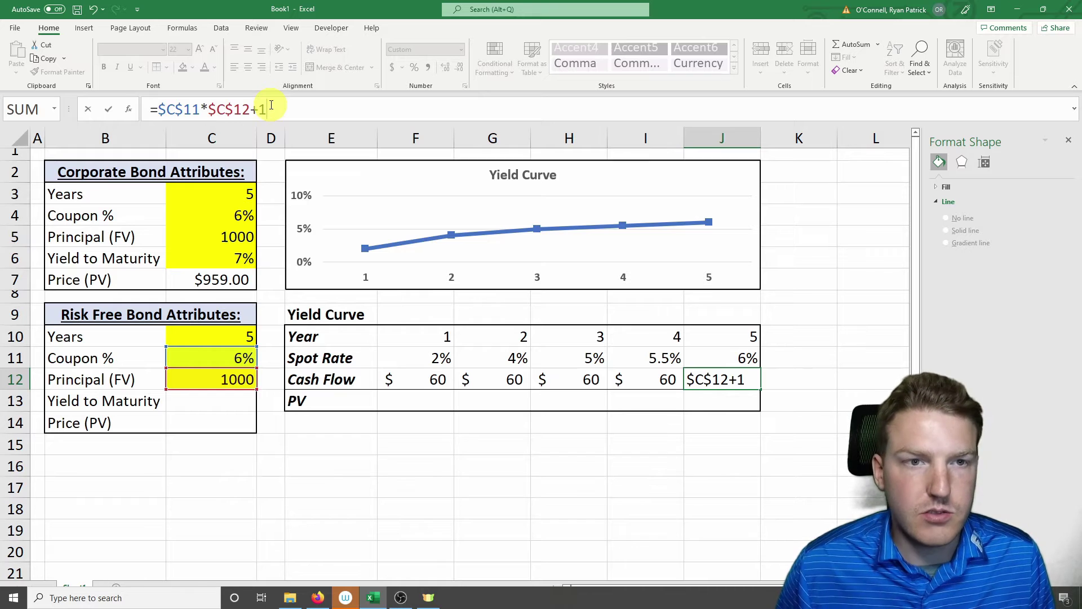
pyautogui.write('000')
pyautogui.press('Return')
pyautogui.click(741, 380)
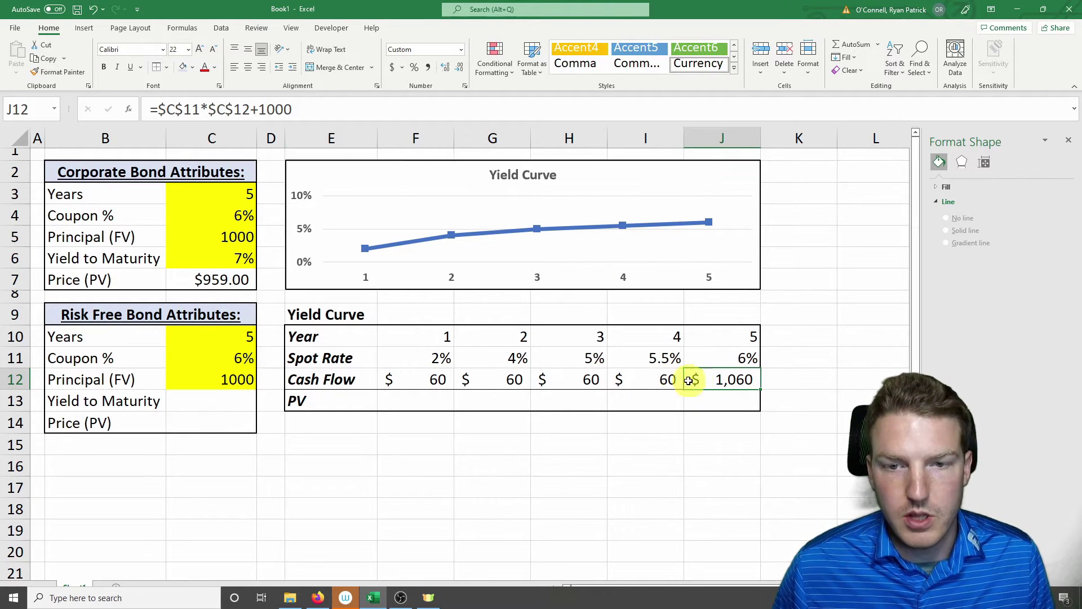
pyautogui.moveTo(395, 377); pyautogui.dragTo(744, 372)
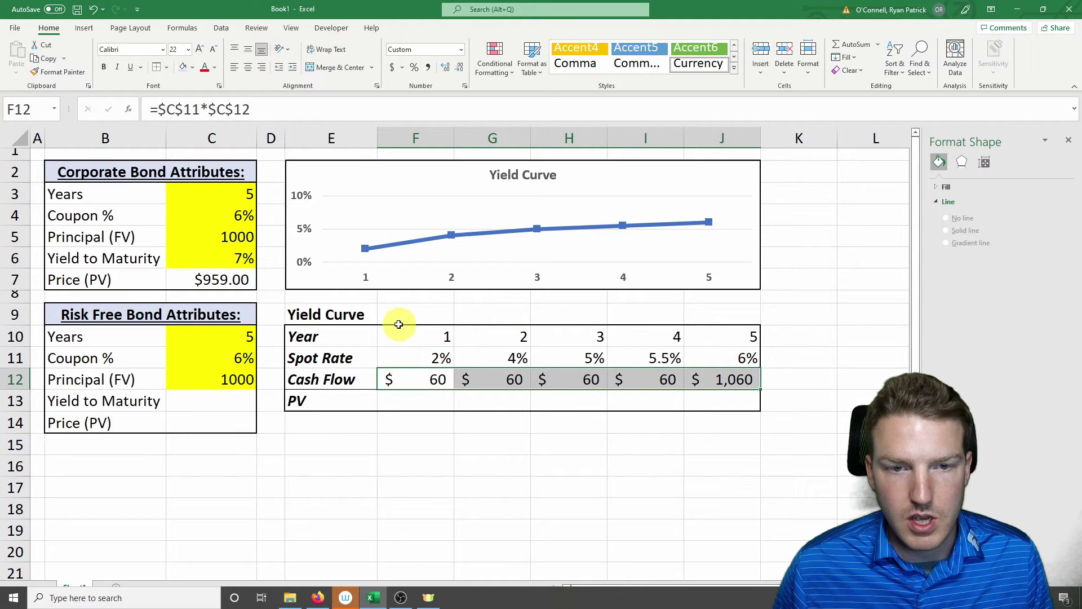
pyautogui.moveTo(399, 324); pyautogui.dragTo(496, 326)
# - Discount each year's cash flow in F13:J13 with =F12/(1+F11)^F10
pyautogui.click(397, 330)
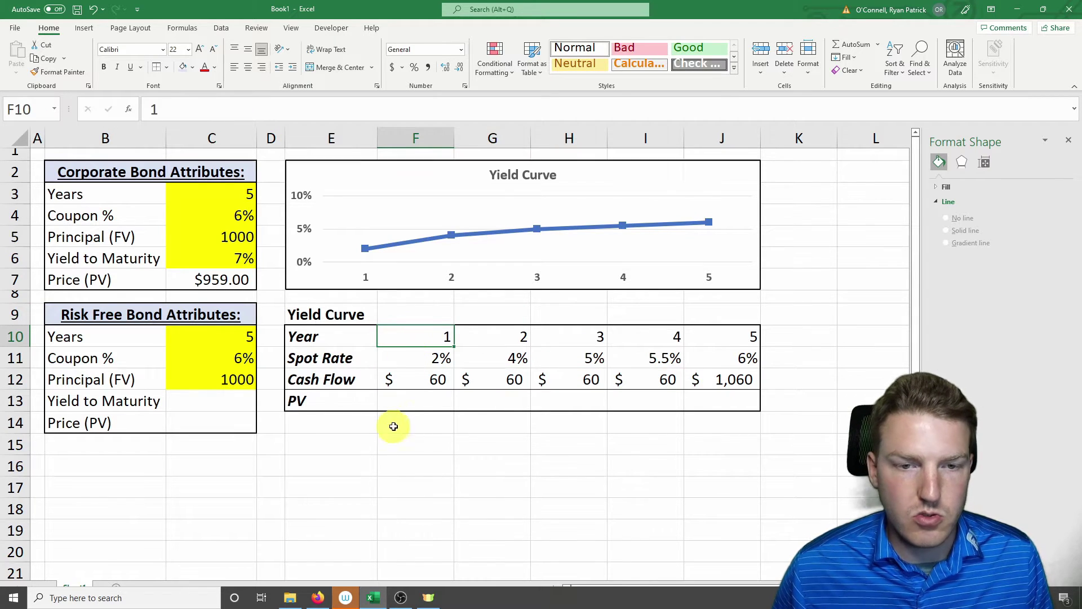
pyautogui.click(410, 403)
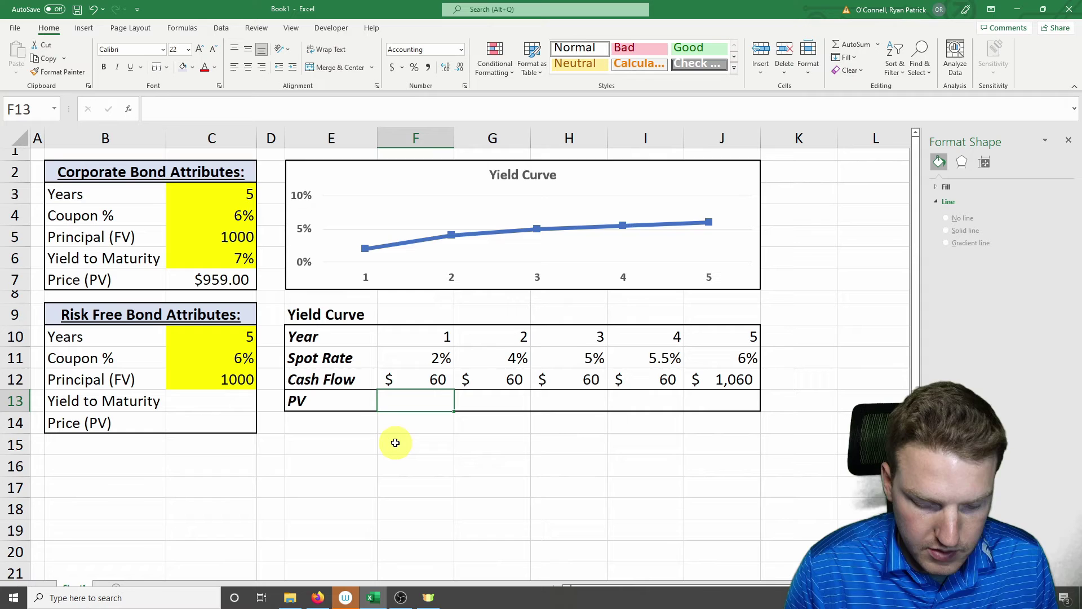
pyautogui.write('=')
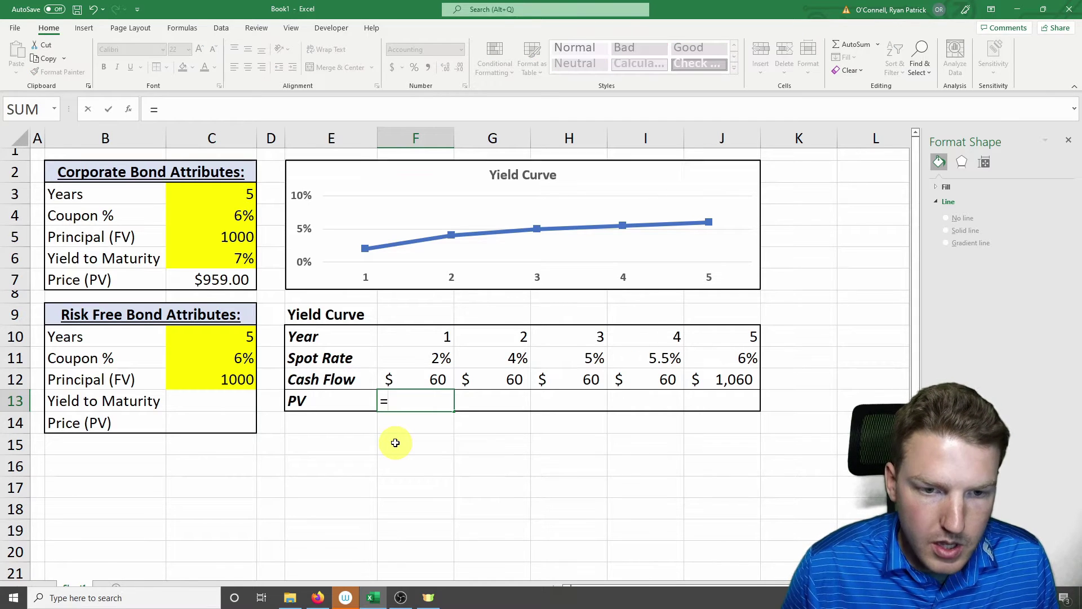
pyautogui.click(428, 378)
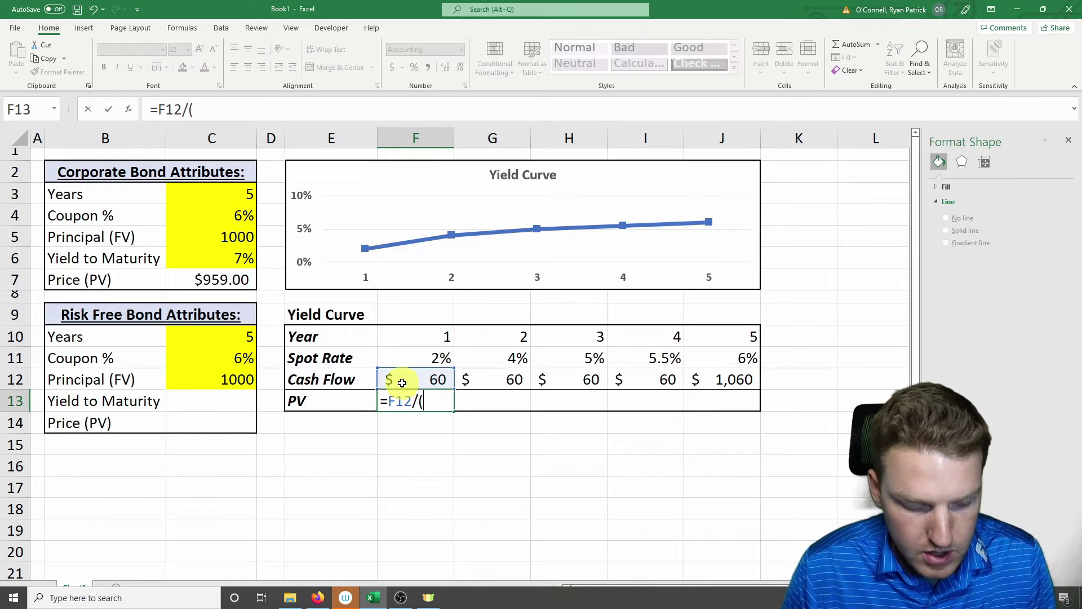
pyautogui.click(407, 361)
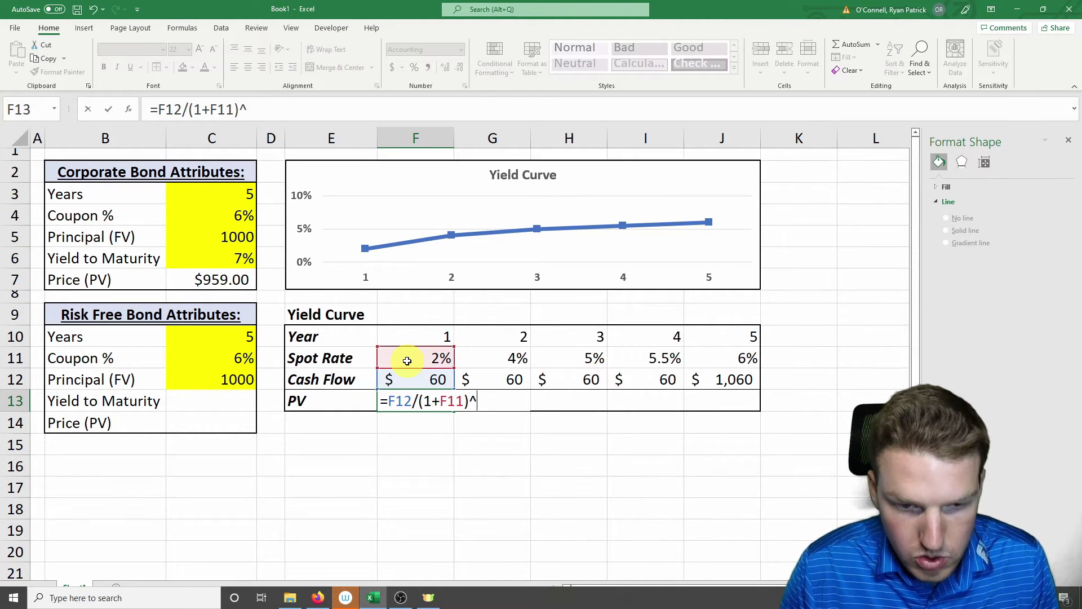
pyautogui.click(429, 338)
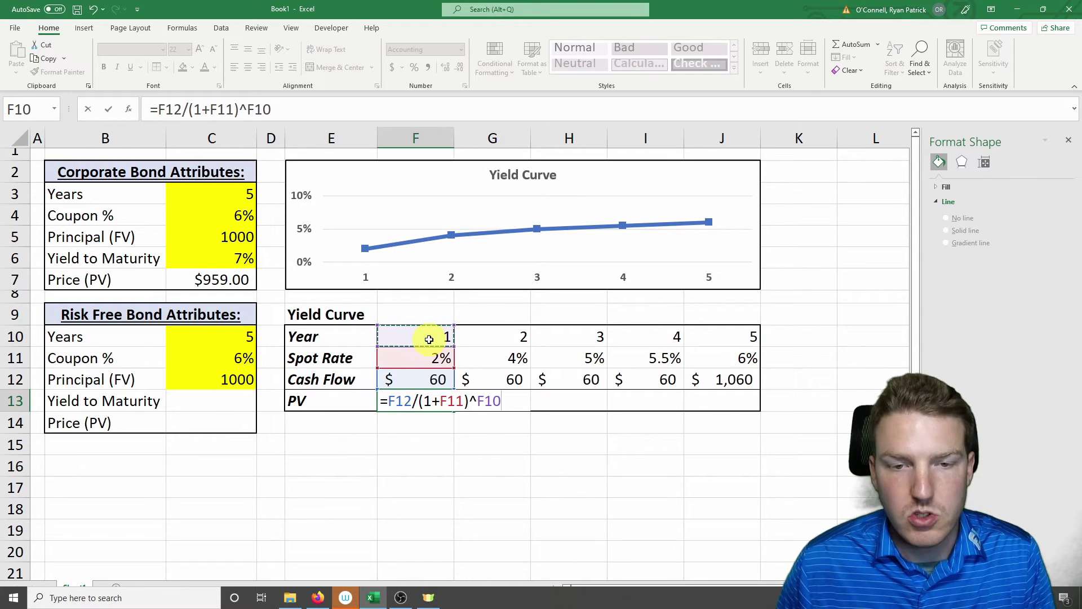
pyautogui.press('Return')
pyautogui.click(432, 404)
pyautogui.hotkey('ctrl', 'c')
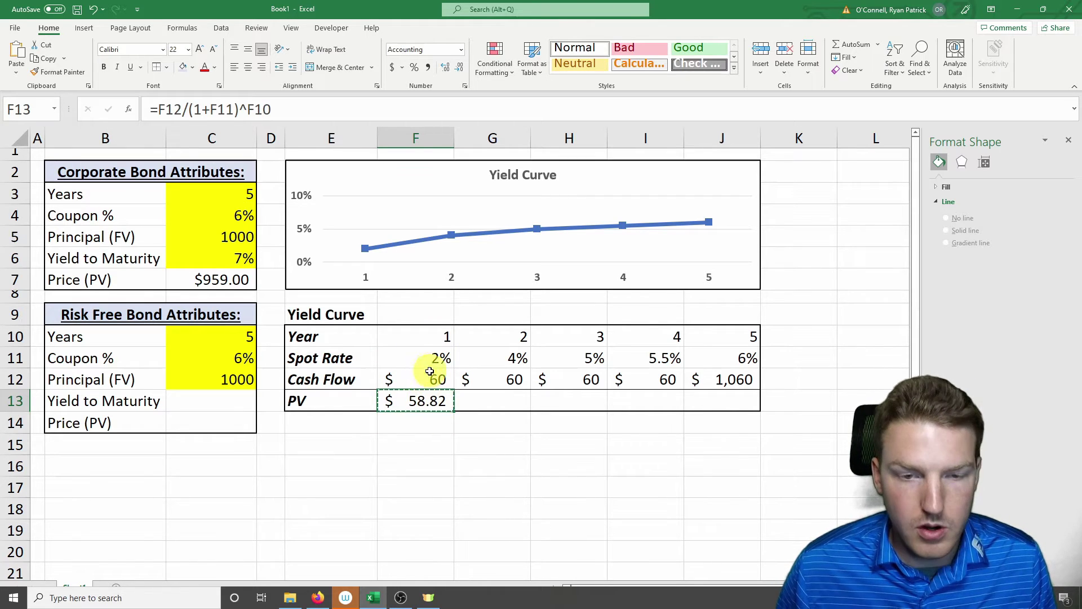
pyautogui.moveTo(418, 399); pyautogui.dragTo(715, 390)
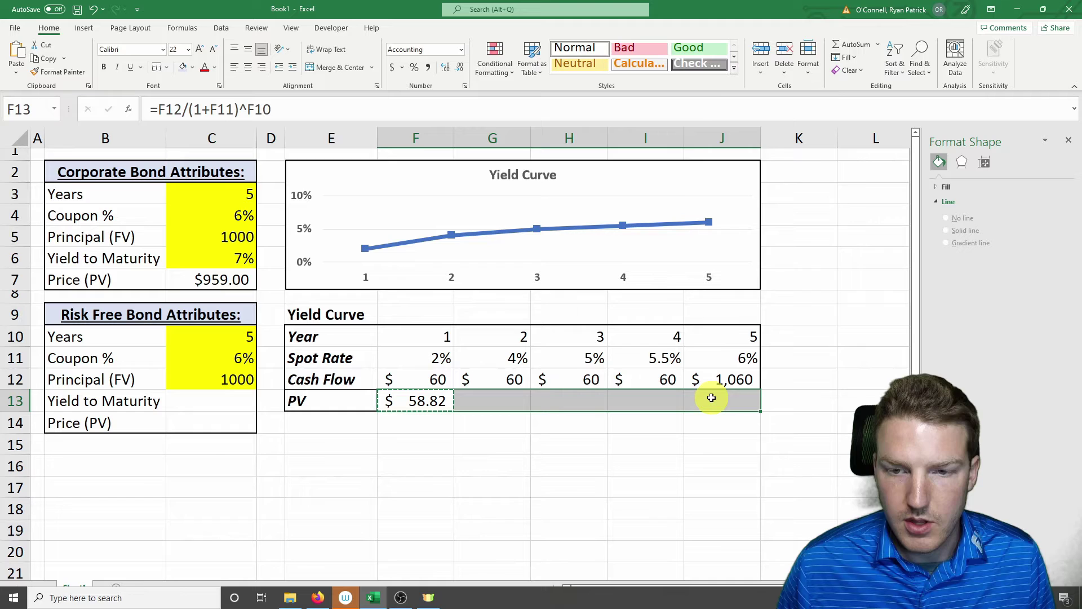
pyautogui.rightClick(711, 398)
pyautogui.click(747, 140)
pyautogui.click(789, 379)
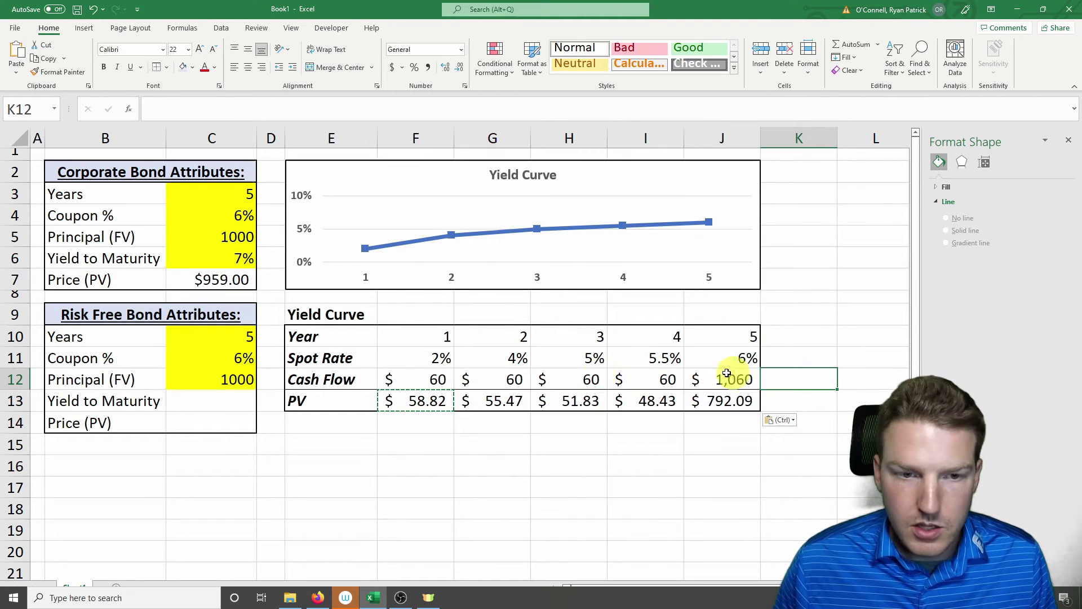
# - Total the PV row in C14 with =SUM(F13:J13), giving $1,006.65
pyautogui.click(236, 422)
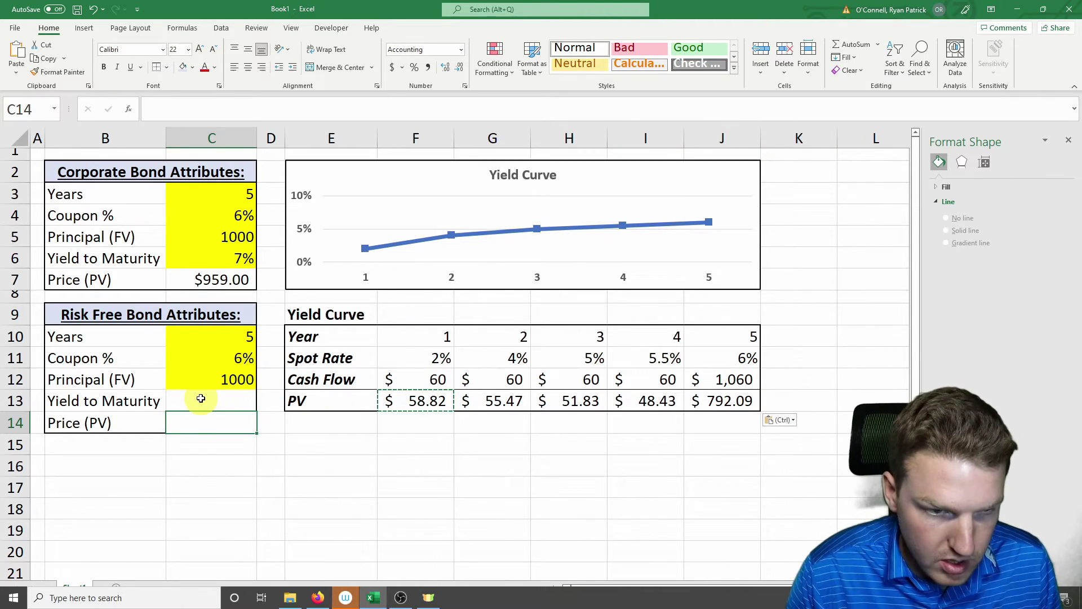
pyautogui.write('=')
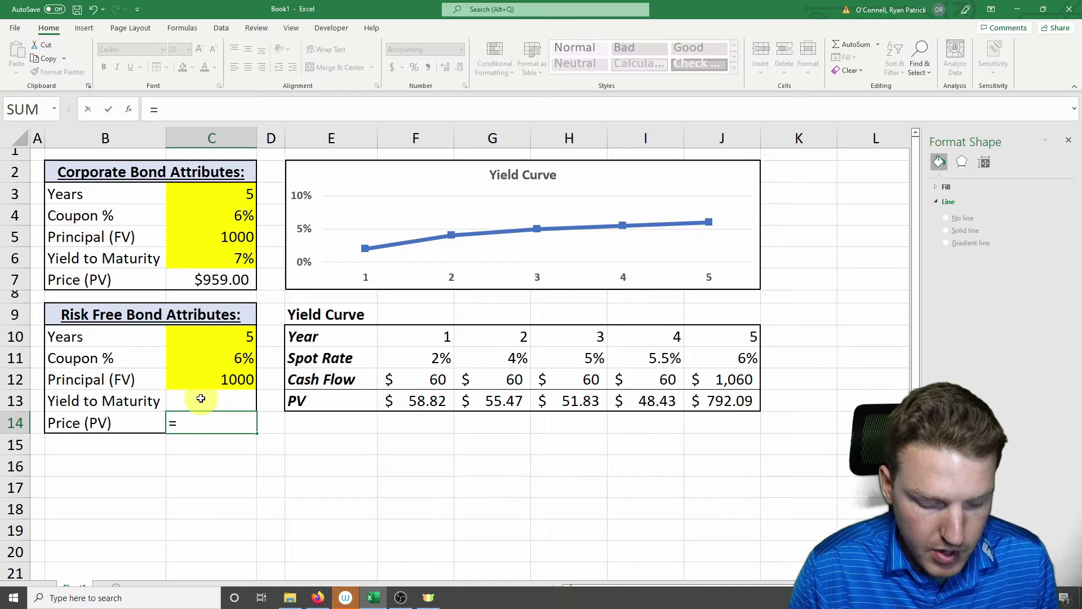
pyautogui.write('sum(')
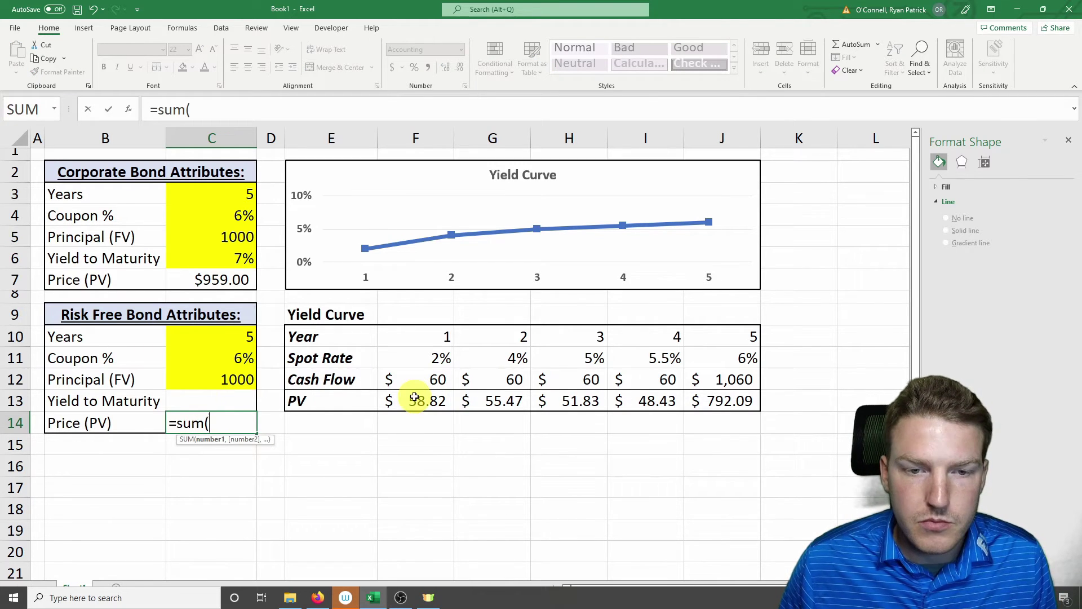
pyautogui.moveTo(414, 398); pyautogui.dragTo(696, 401)
pyautogui.press('Return')
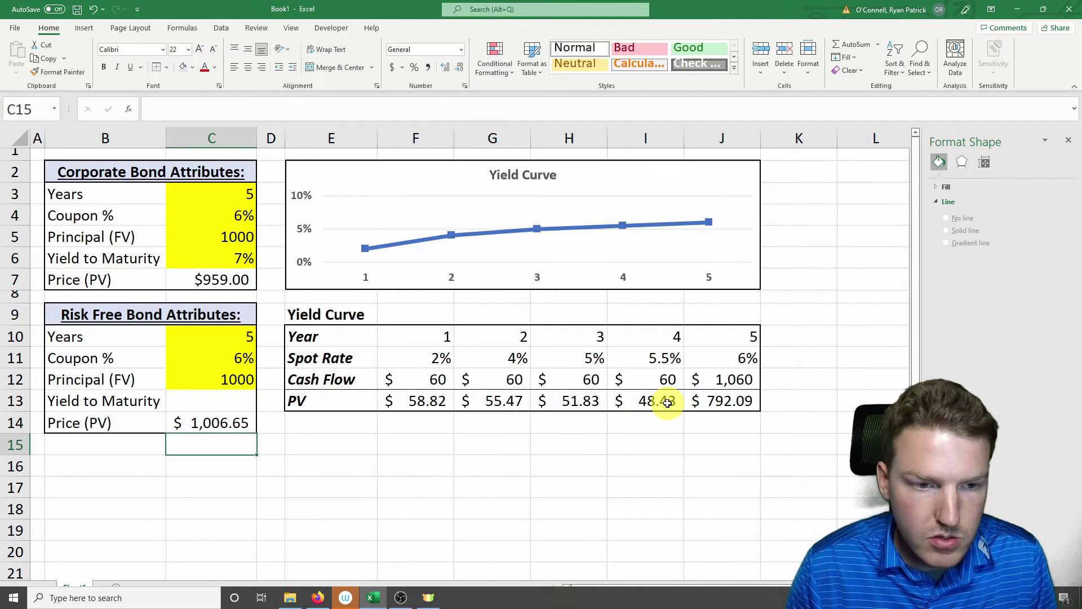
pyautogui.click(231, 425)
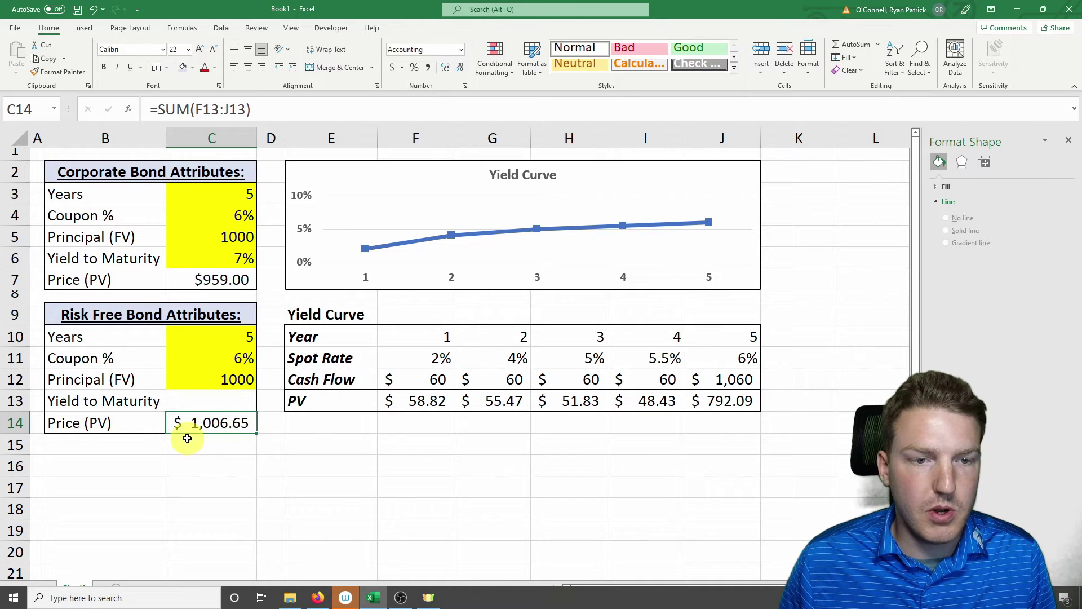
# - Enter =RATE(C10,F12,-C14,C12) in C13, giving a 5.84% risk-free yield
pyautogui.click(218, 394)
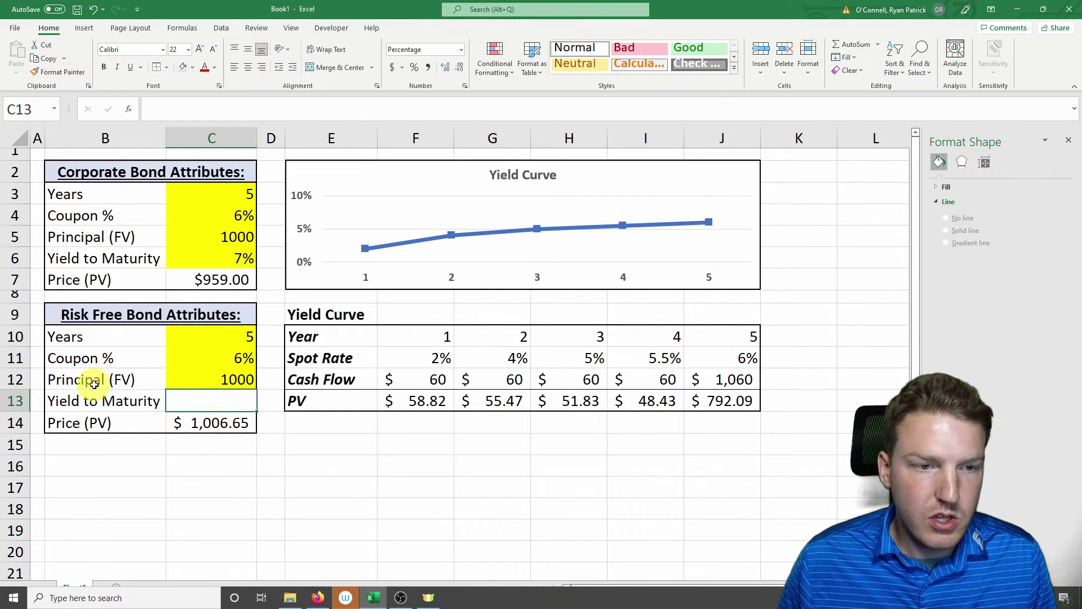
pyautogui.write('=r')
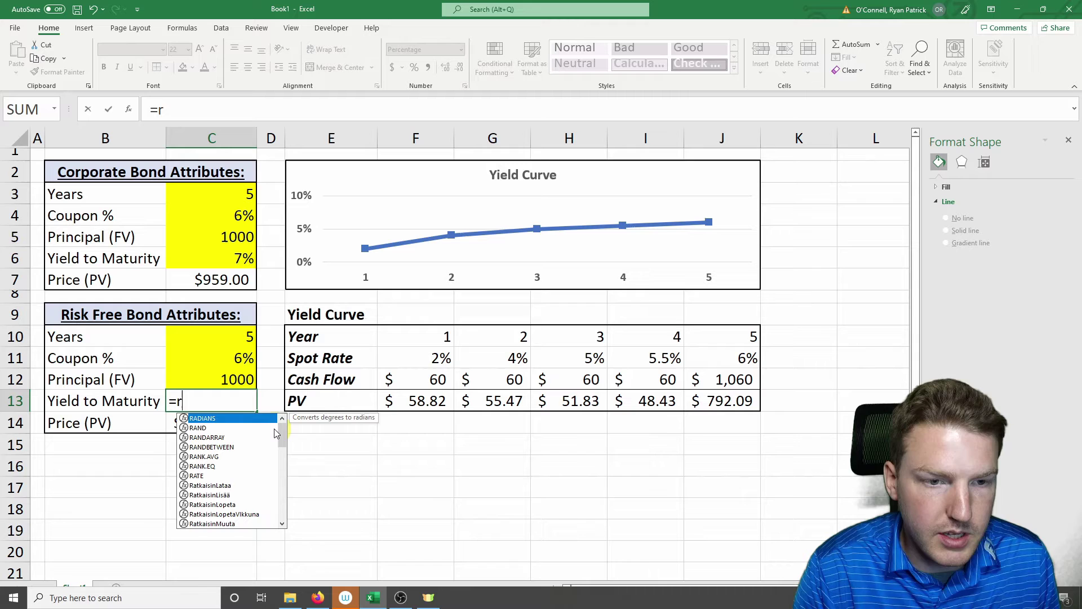
pyautogui.write('at')
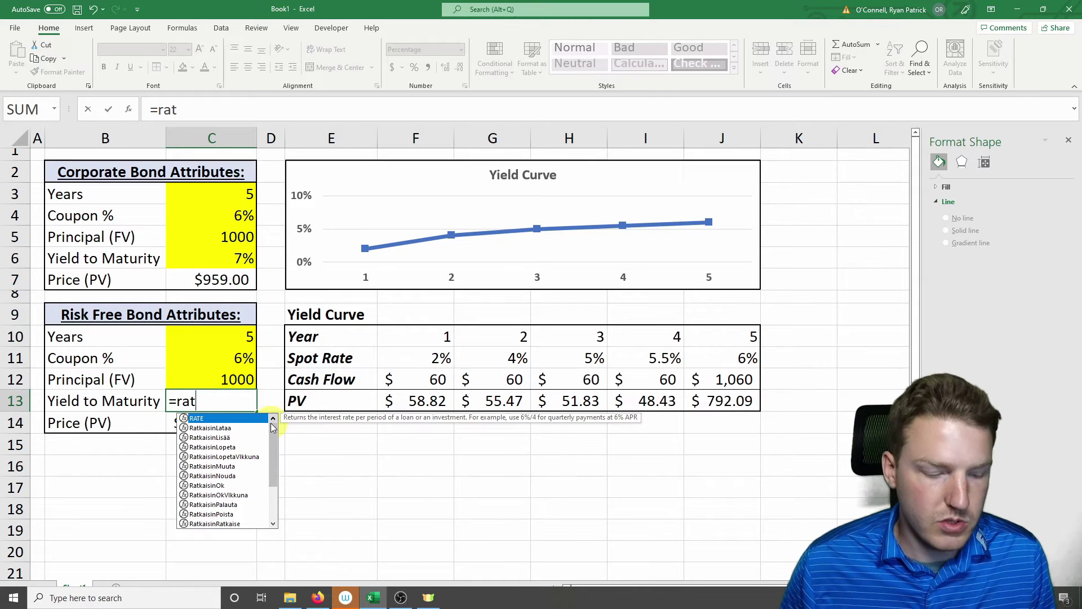
pyautogui.press('Tab')
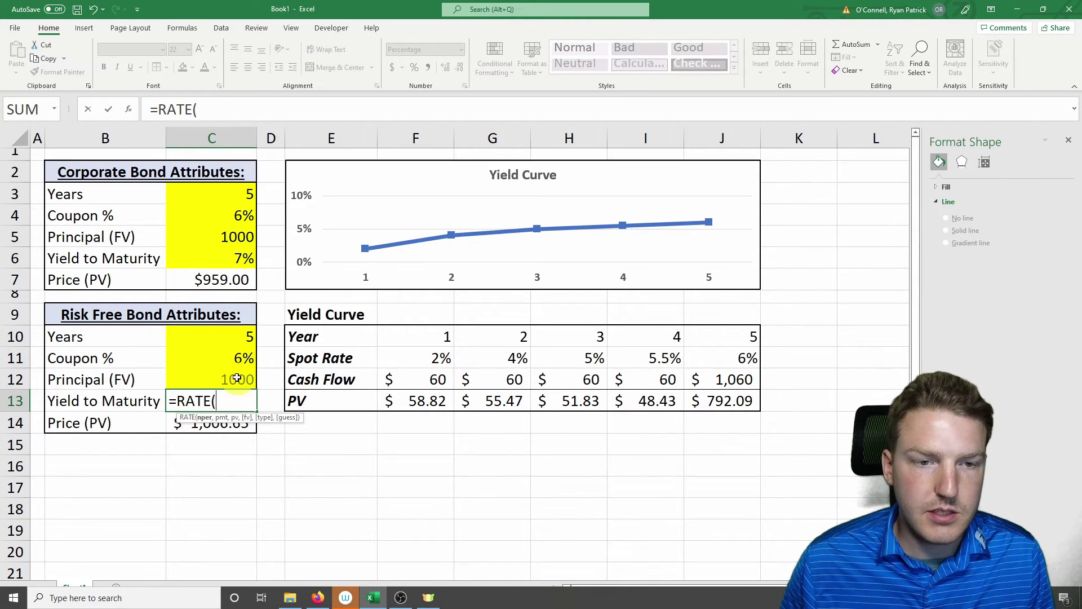
pyautogui.click(215, 336)
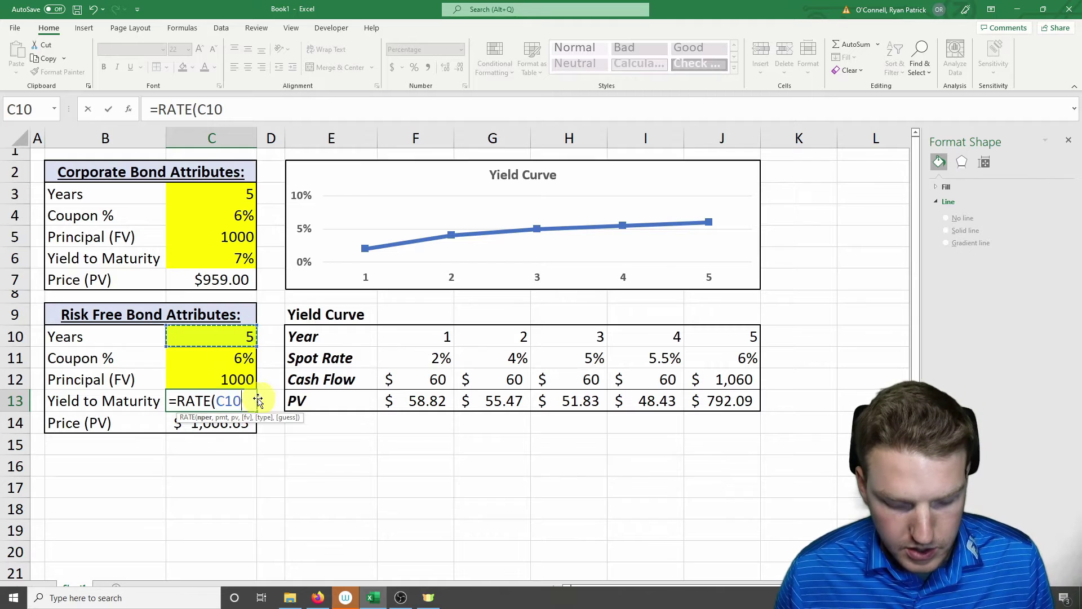
pyautogui.write(',')
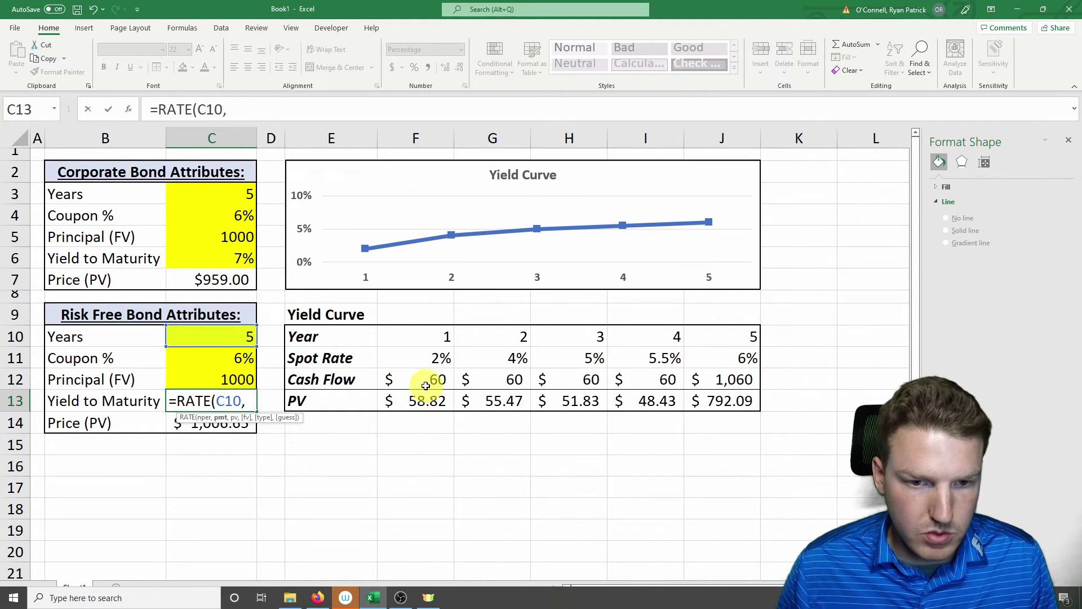
pyautogui.click(426, 384)
pyautogui.write(',')
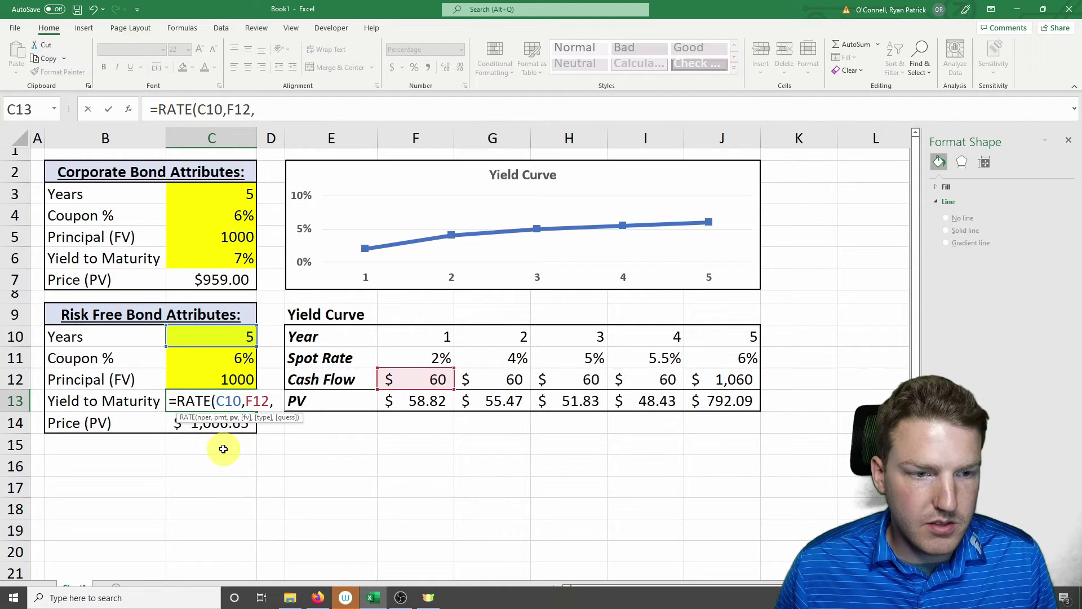
pyautogui.click(213, 426)
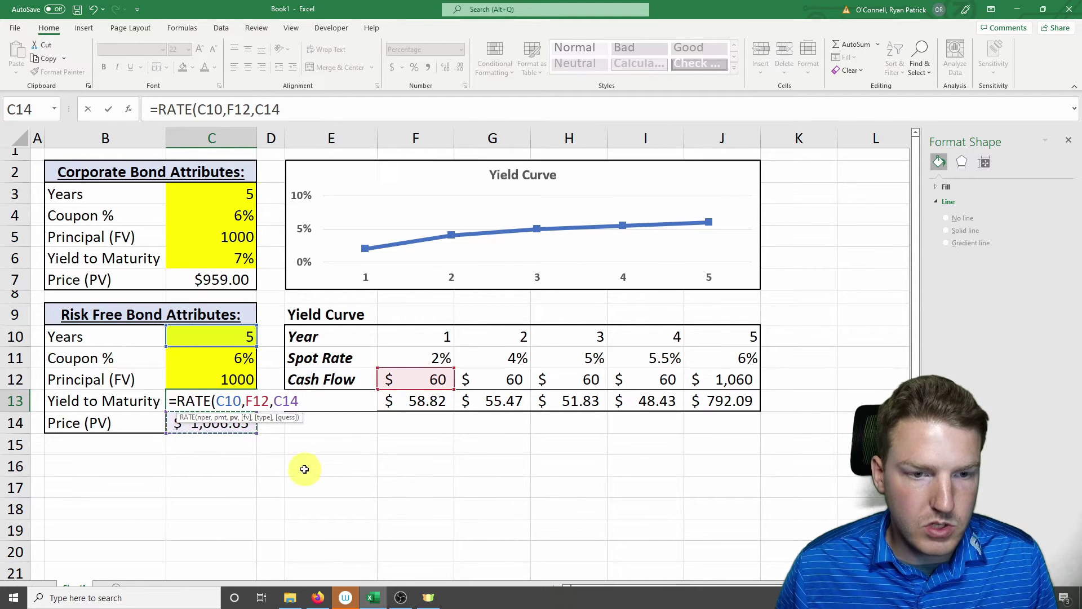
pyautogui.write(',')
pyautogui.click(230, 377)
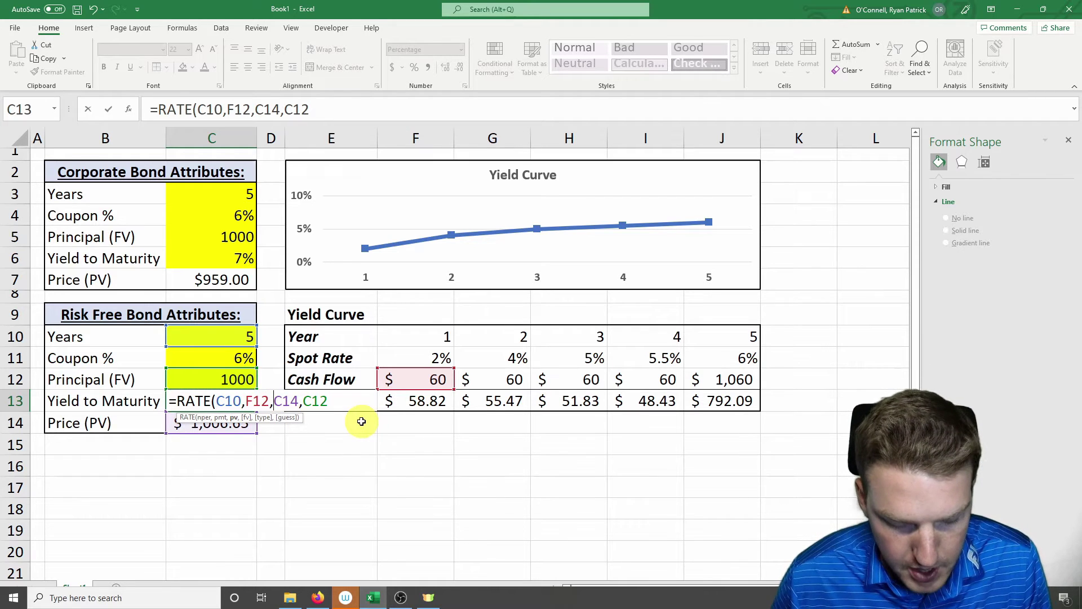
pyautogui.write('-')
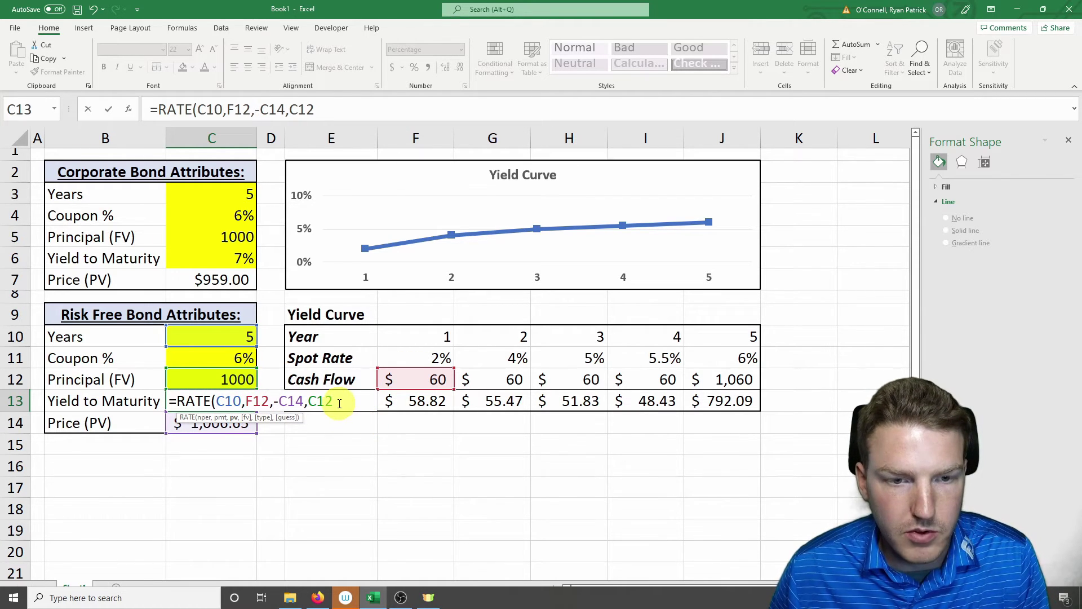
pyautogui.write(')')
pyautogui.press('Return')
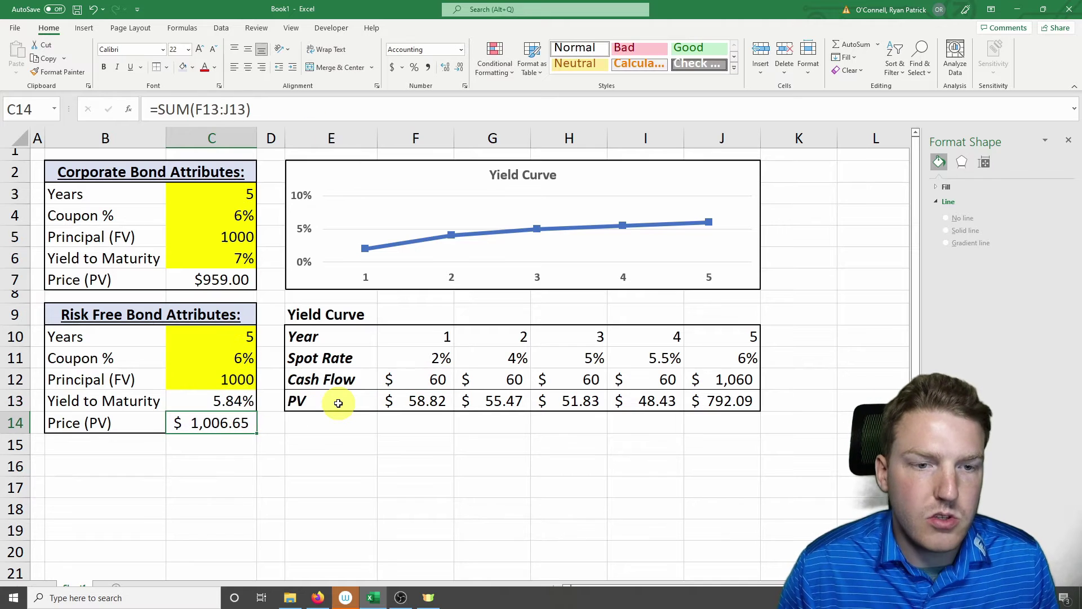
pyautogui.click(211, 401)
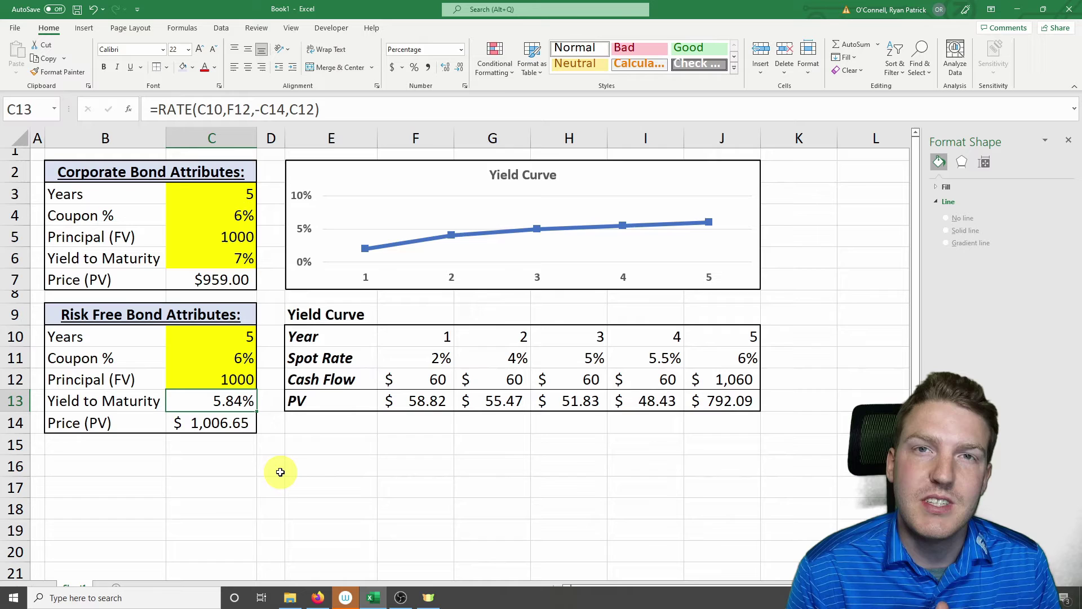
# - Review the corporate and risk-free bond tables and the probability of default formula
pyautogui.moveTo(113, 172); pyautogui.dragTo(231, 301)
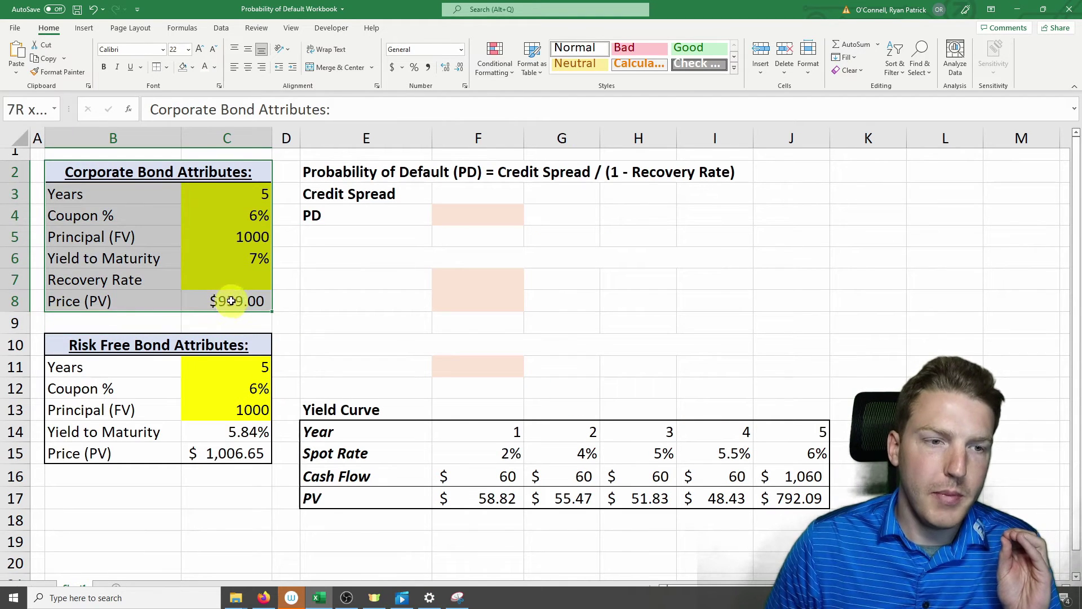
pyautogui.moveTo(169, 345); pyautogui.dragTo(259, 448)
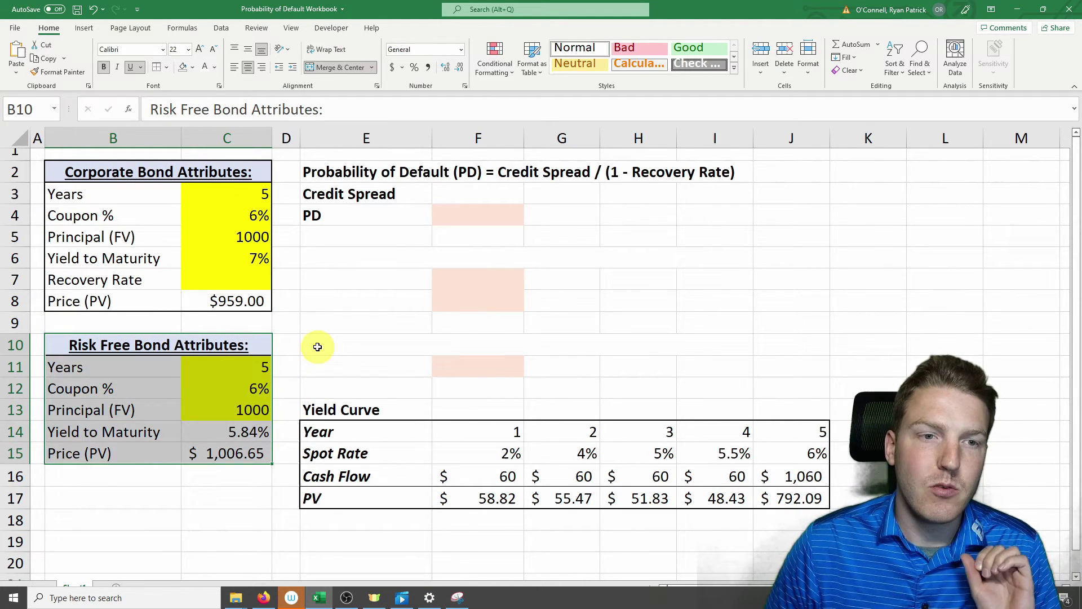
pyautogui.click(422, 171)
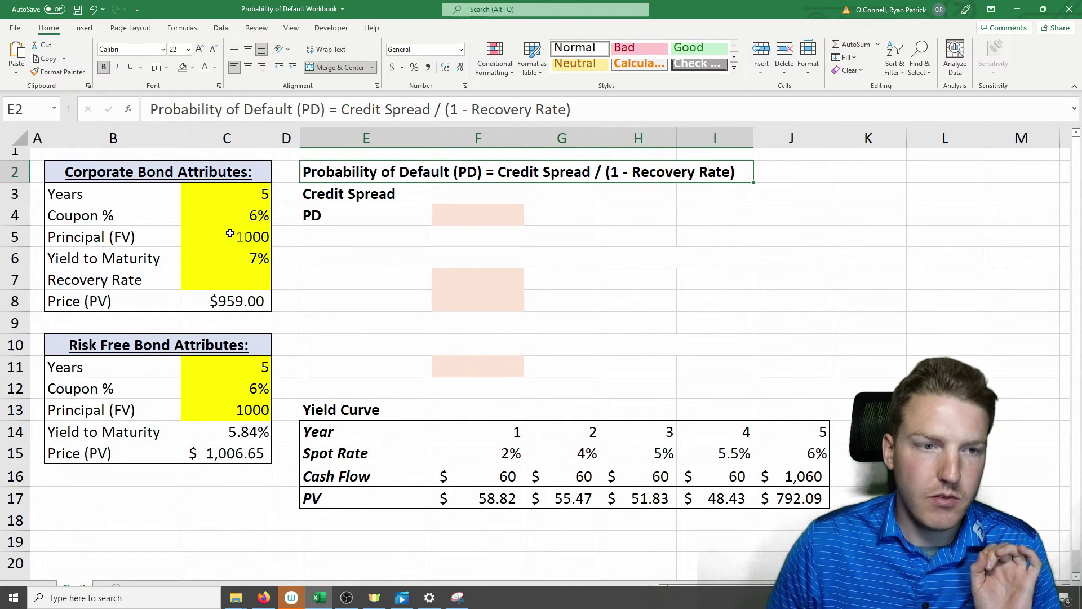
# - Enter 60% as the corporate bond's recovery rate in C7
pyautogui.click(226, 274)
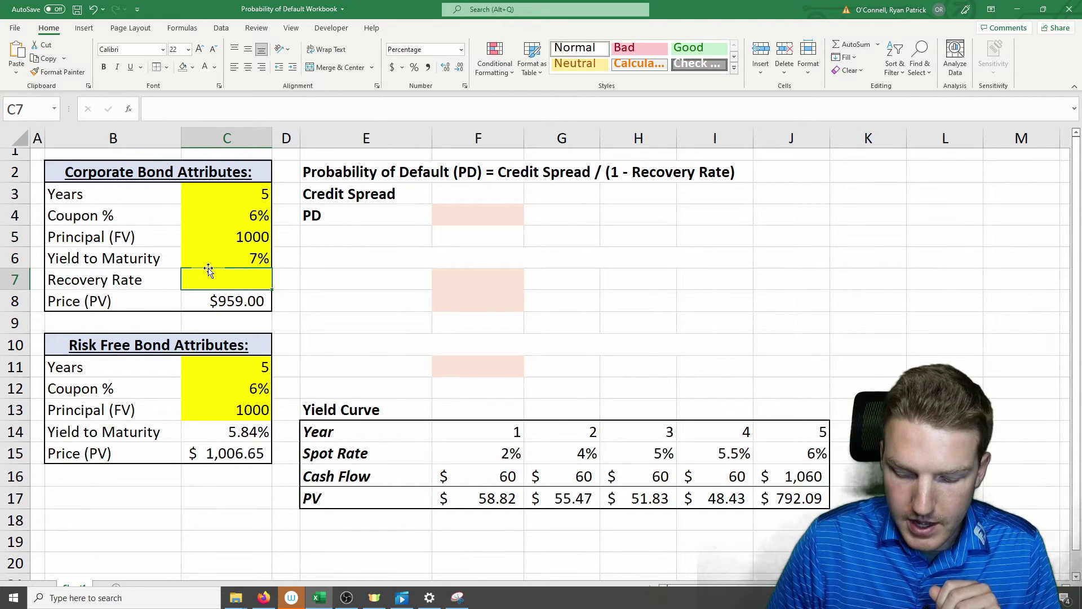
pyautogui.write('60')
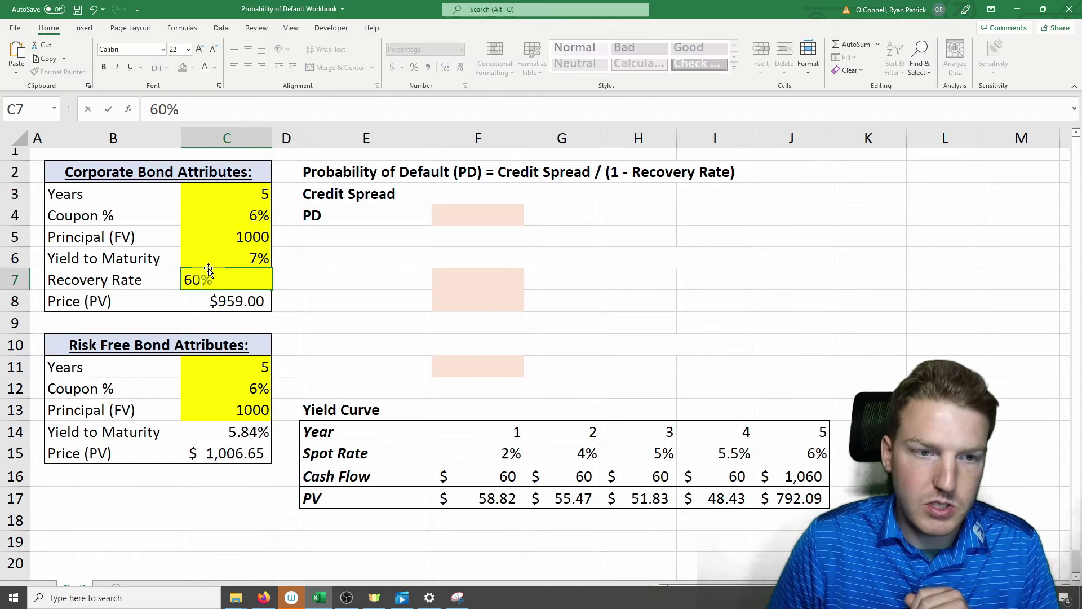
pyautogui.press('Return')
pyautogui.click(265, 285)
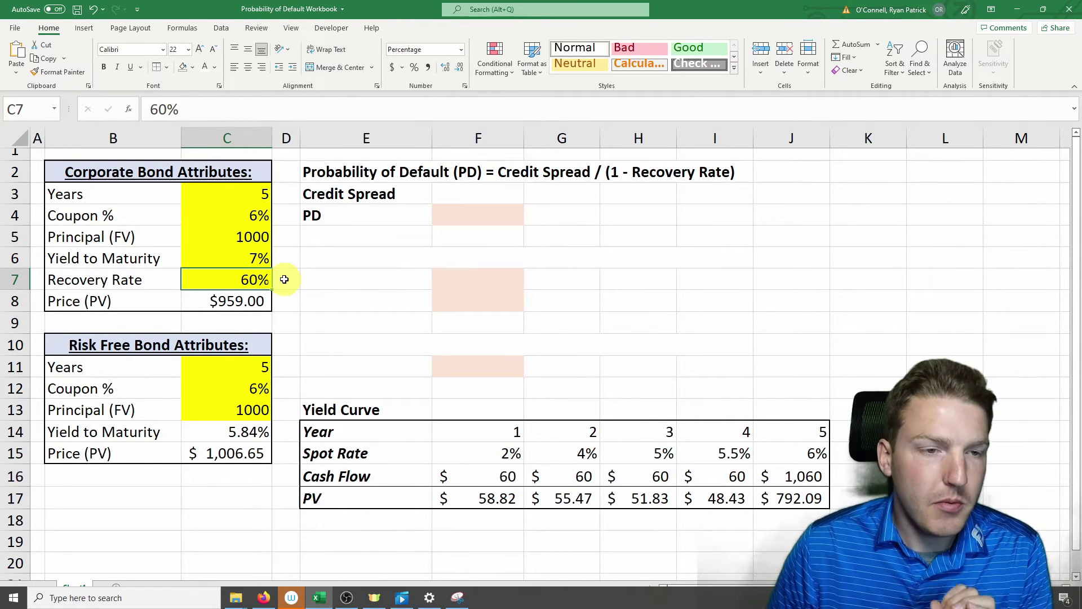
pyautogui.click(225, 302)
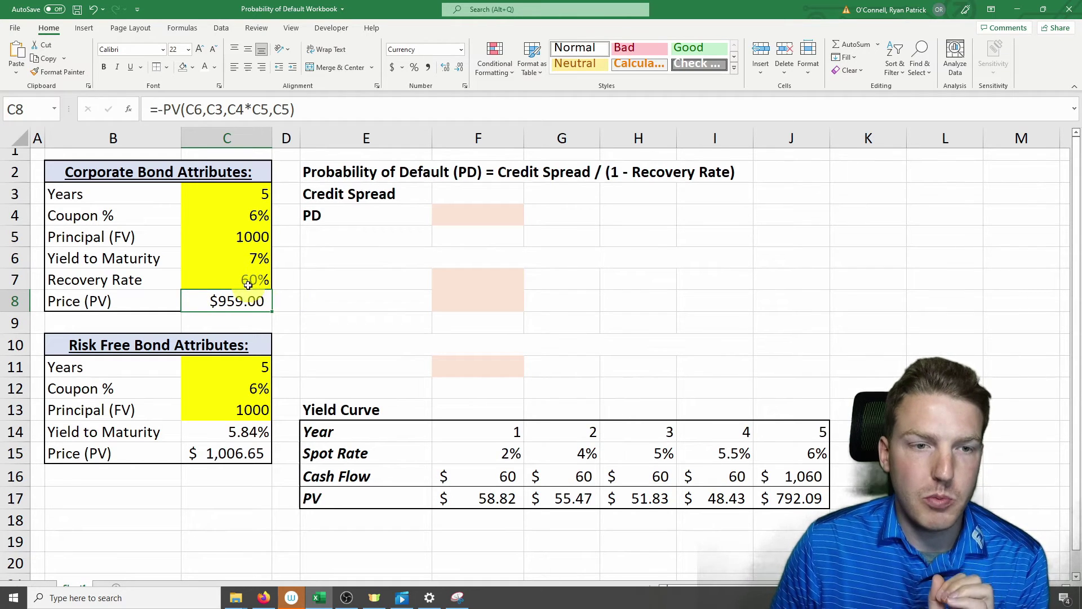
pyautogui.click(250, 282)
pyautogui.click(242, 296)
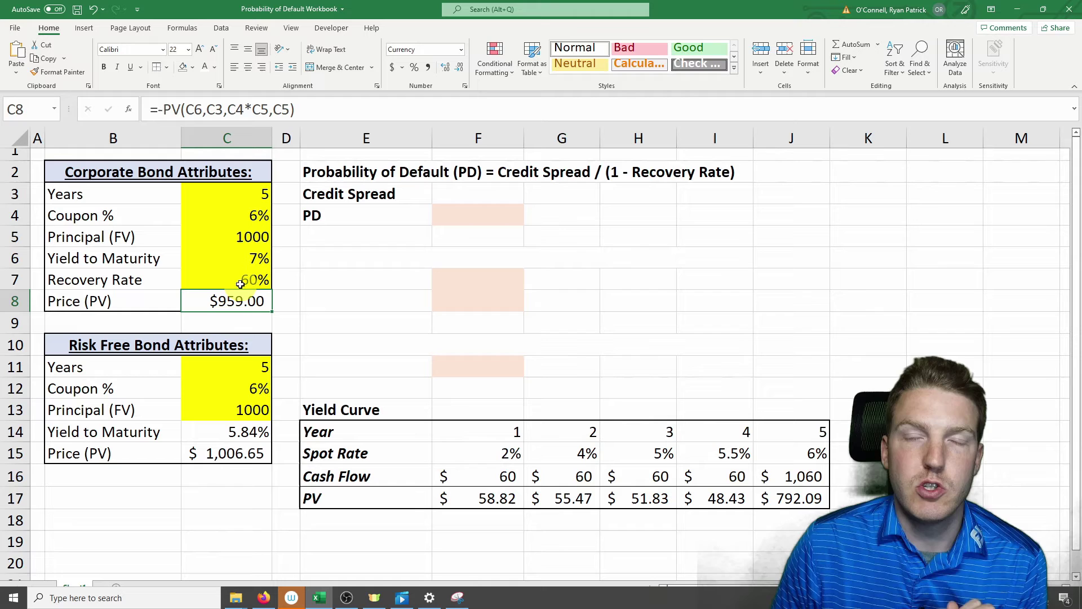
pyautogui.click(460, 195)
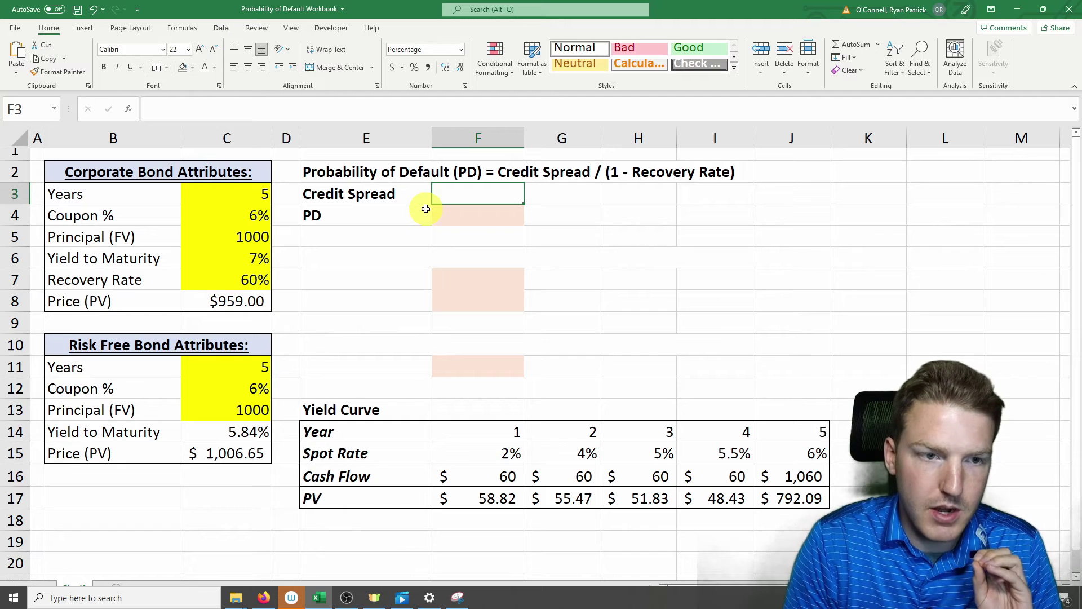
# - Compute the credit spread in F3 as the corporate yield minus the risk-free yield, 1.16%
pyautogui.write('=')
pyautogui.click(245, 262)
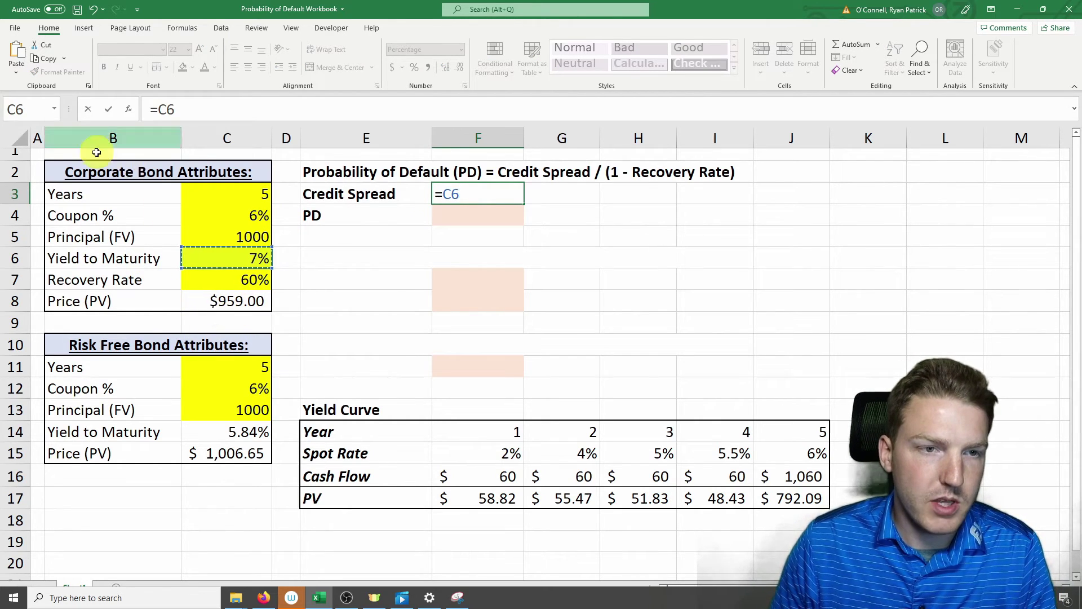
pyautogui.write('-')
pyautogui.click(239, 434)
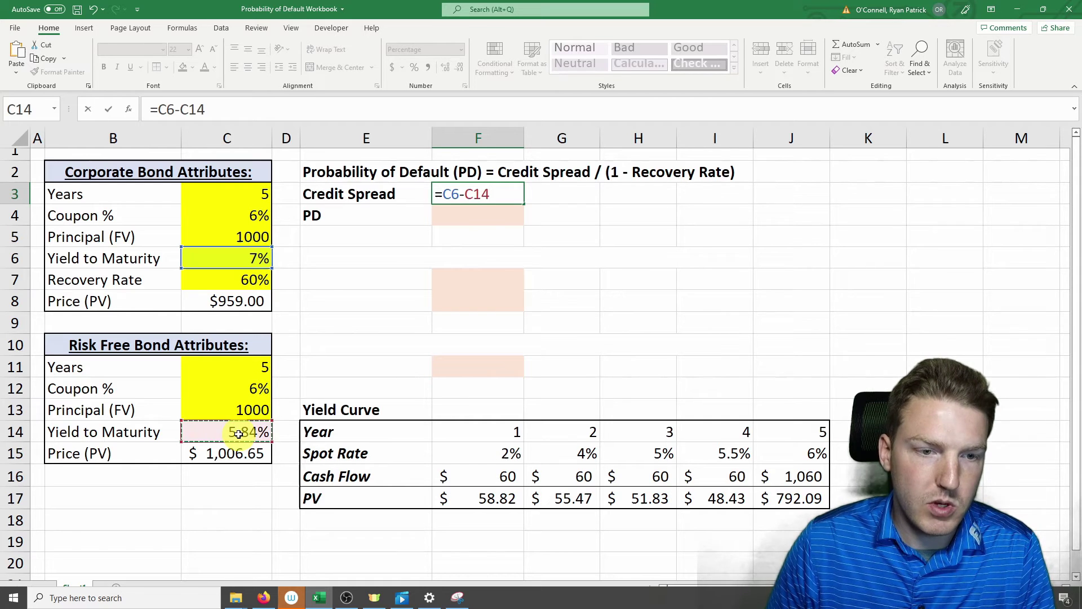
pyautogui.press('Return')
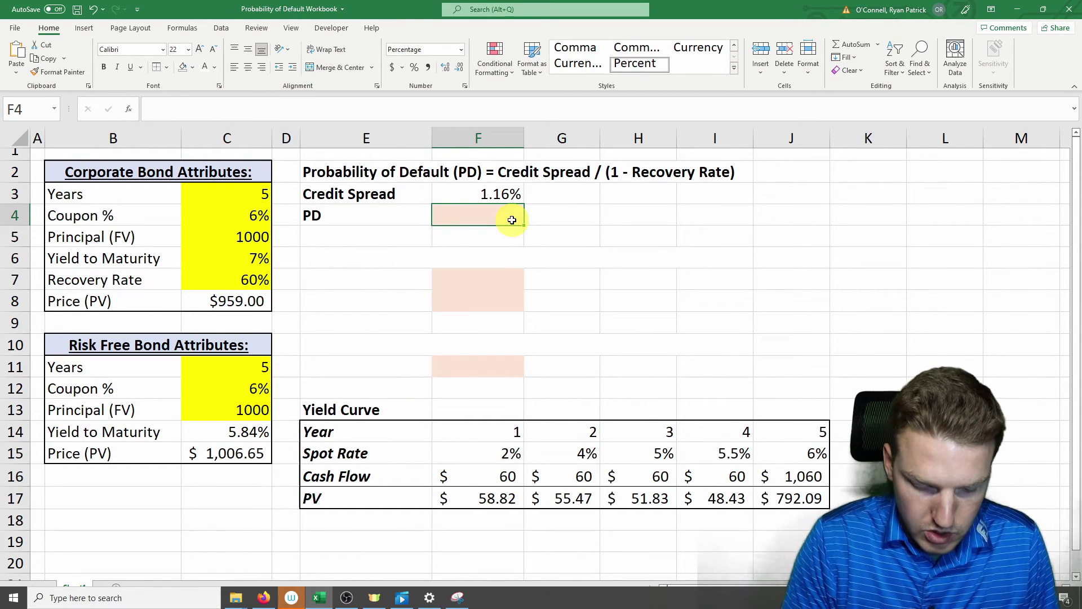
# - Compute PD in F4 as =F3/(1-C7), giving 2.89%
pyautogui.write('=')
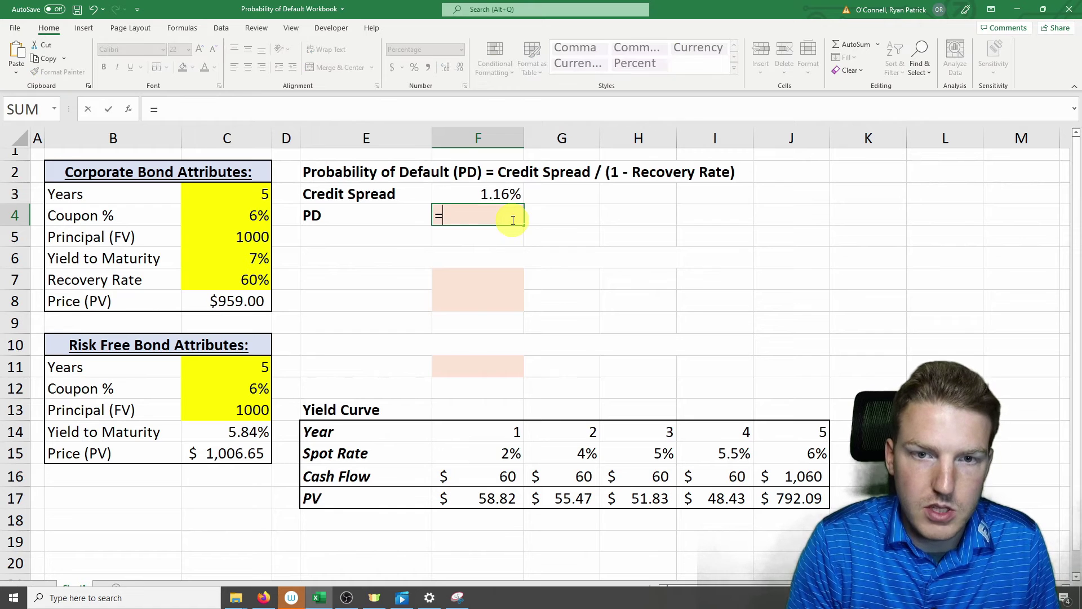
pyautogui.click(495, 200)
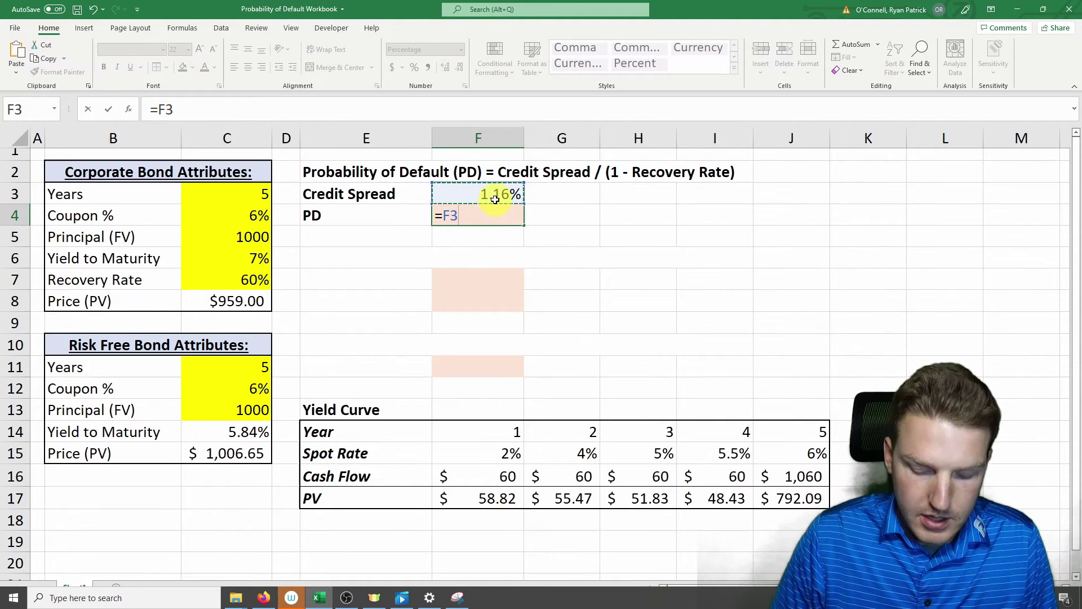
pyautogui.write('/')
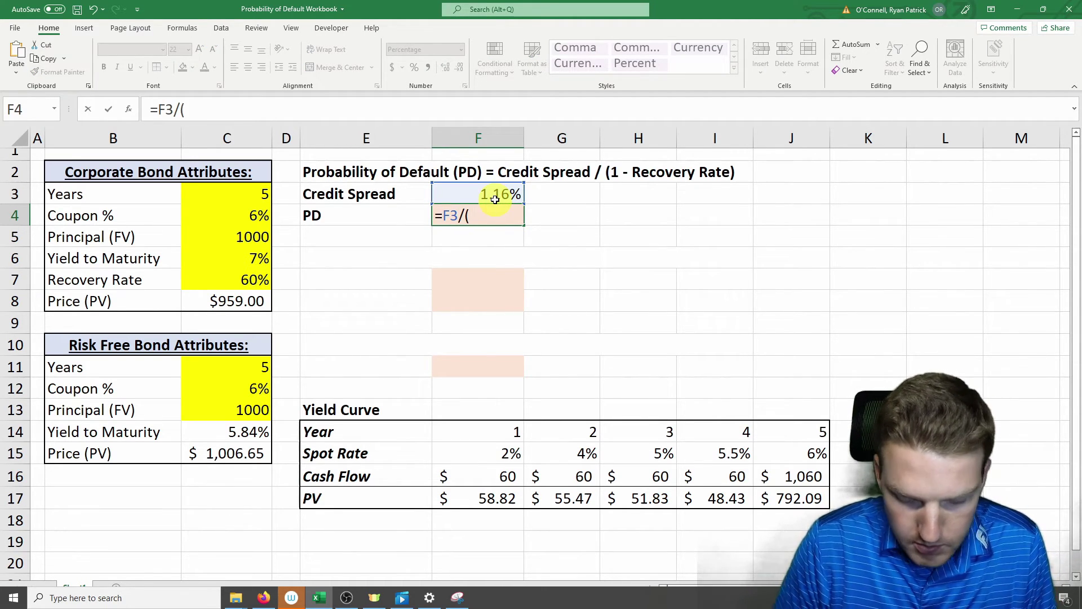
pyautogui.write('(1-')
pyautogui.click(253, 277)
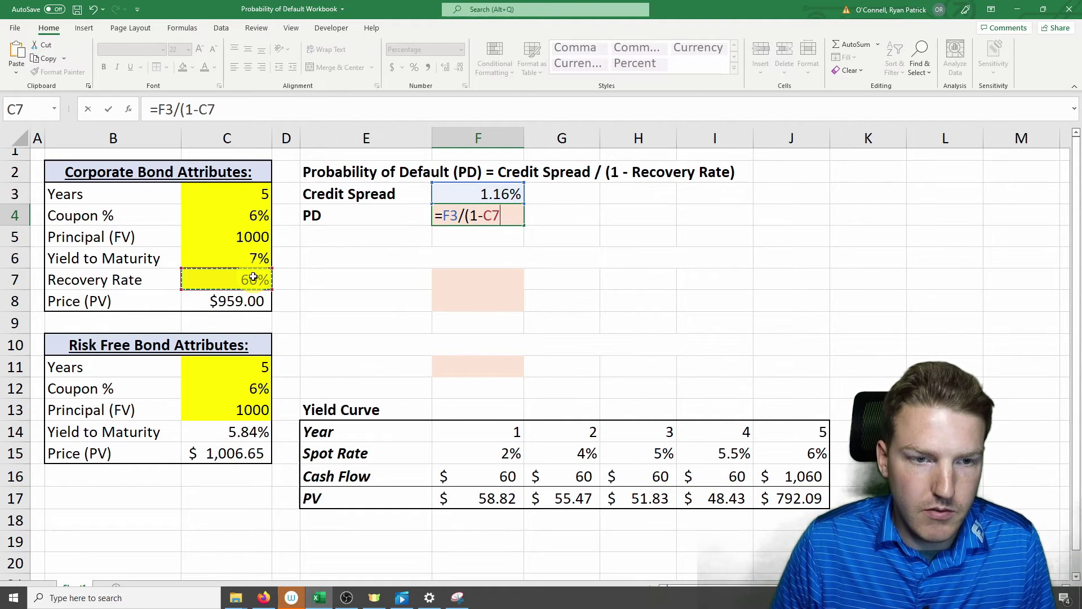
pyautogui.press('Return')
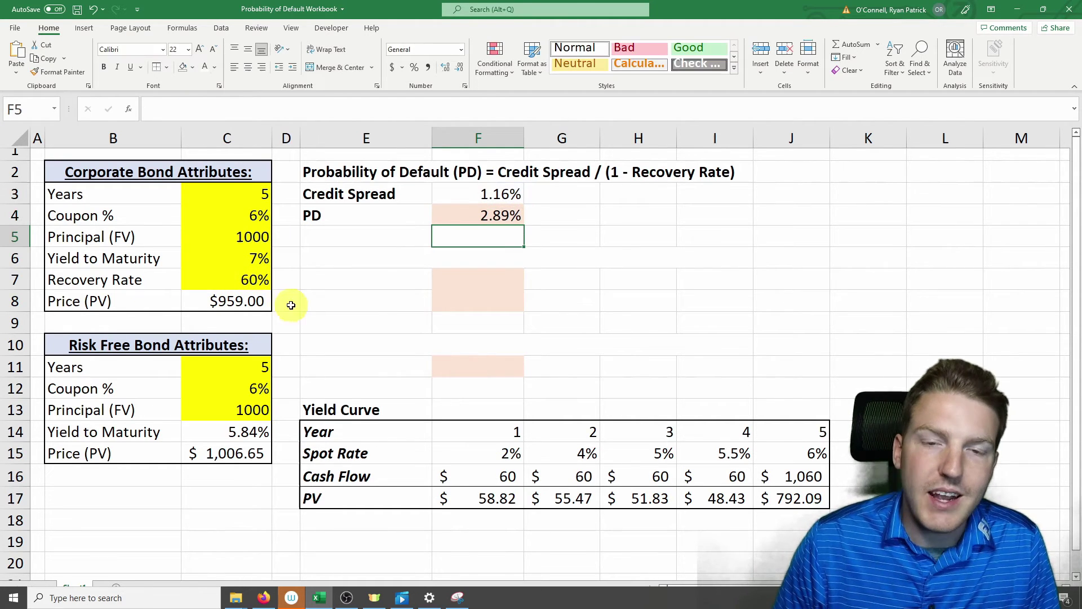
pyautogui.click(500, 219)
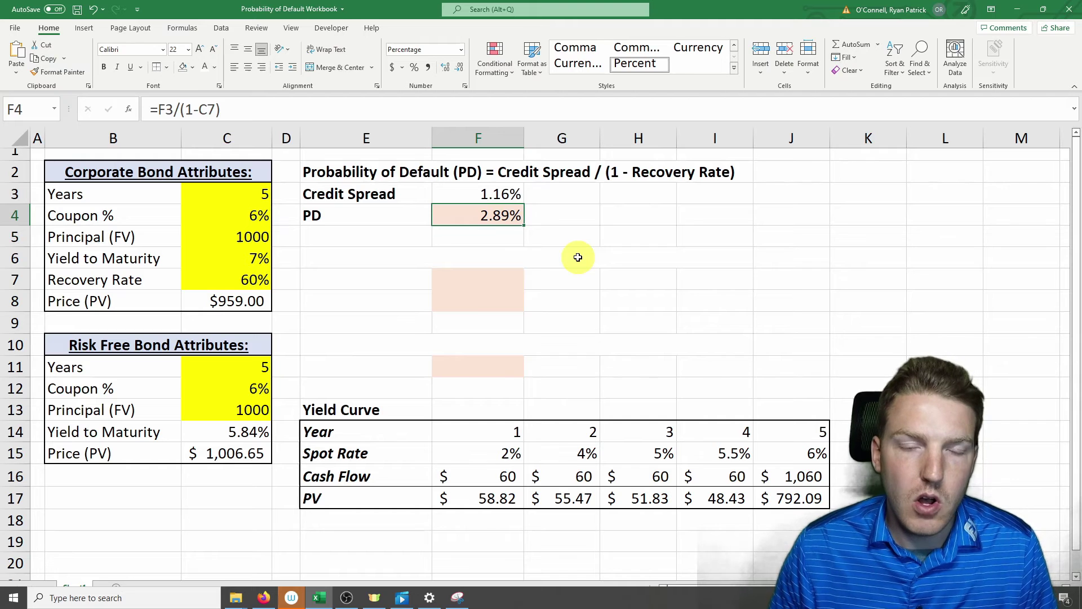
pyautogui.click(340, 217)
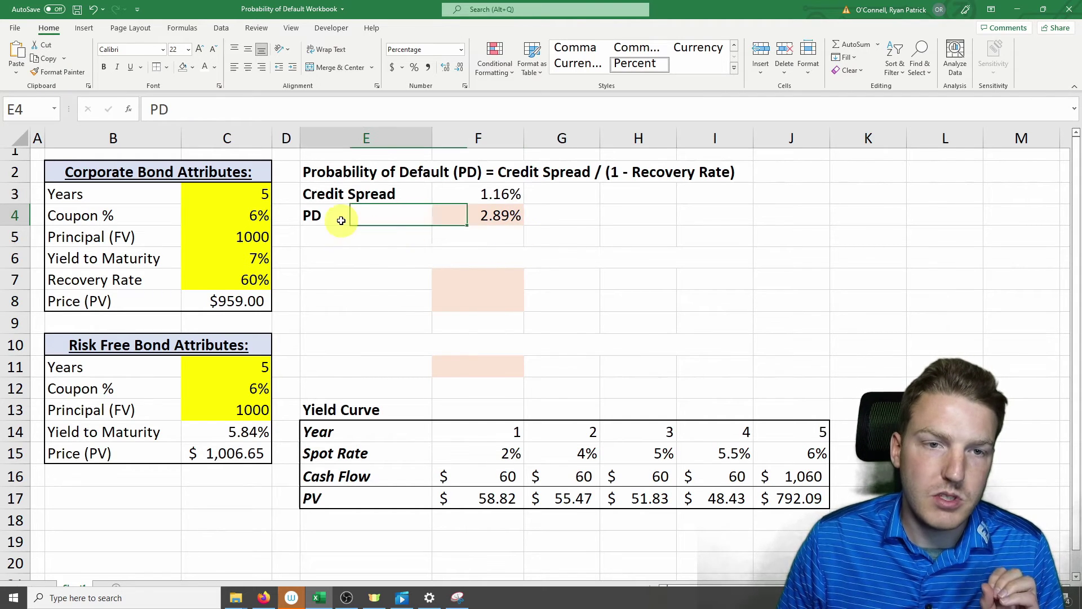
# - Make the hidden Loss Given Default labels in E6:I8 visible with black font colour
pyautogui.click(347, 257)
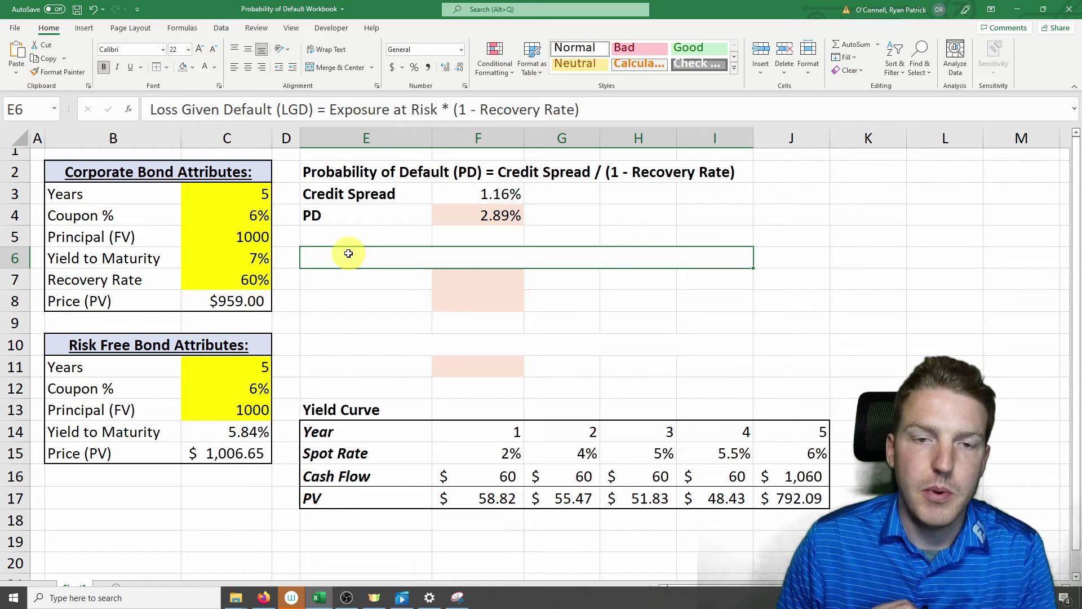
pyautogui.moveTo(348, 253); pyautogui.dragTo(350, 302)
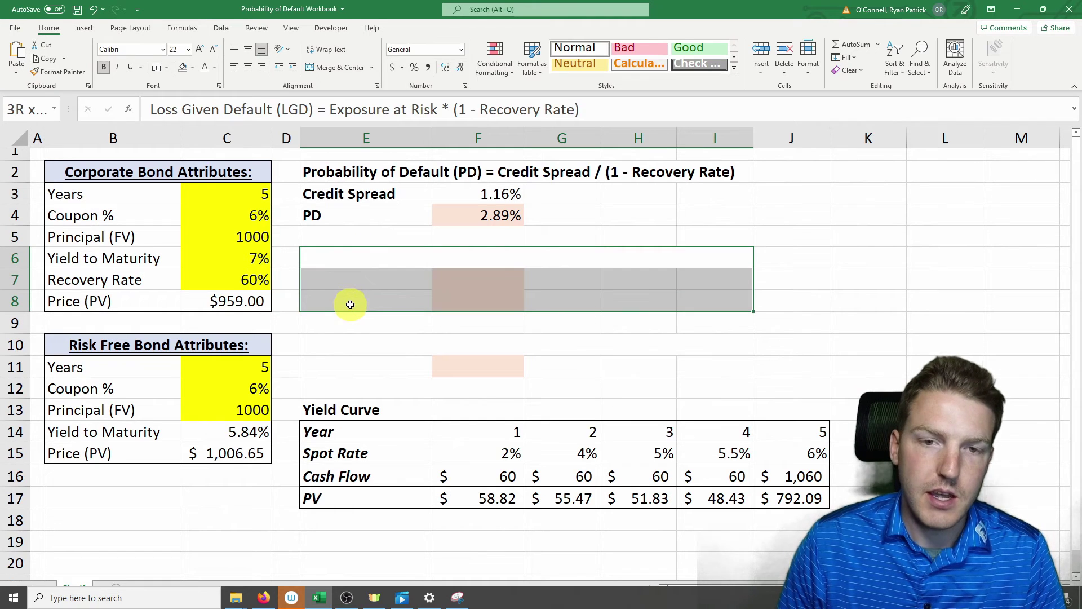
pyautogui.click(214, 68)
pyautogui.click(212, 86)
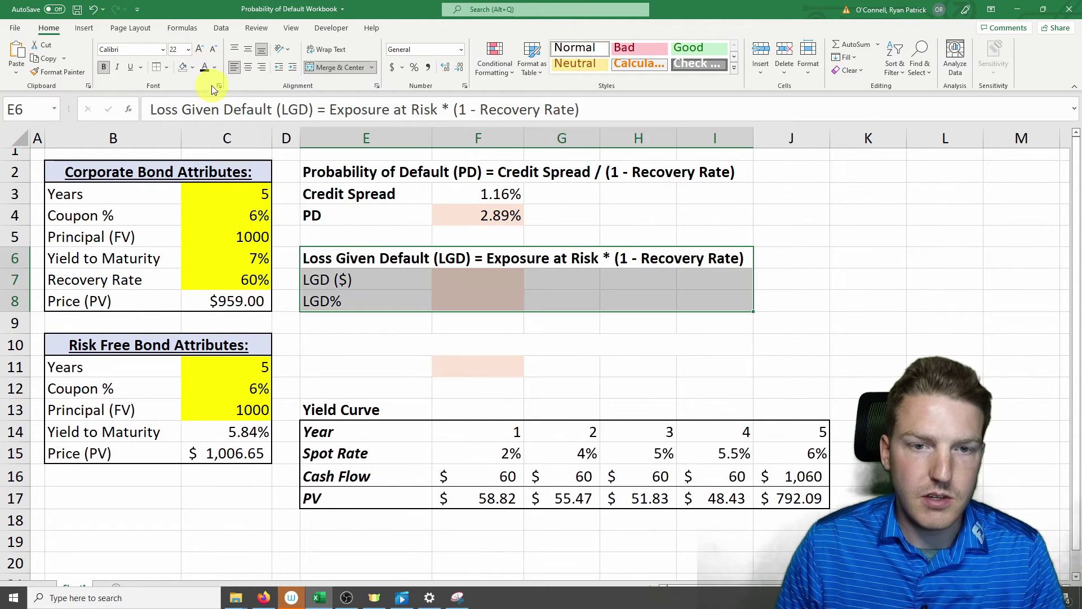
pyautogui.click(404, 287)
pyautogui.click(380, 259)
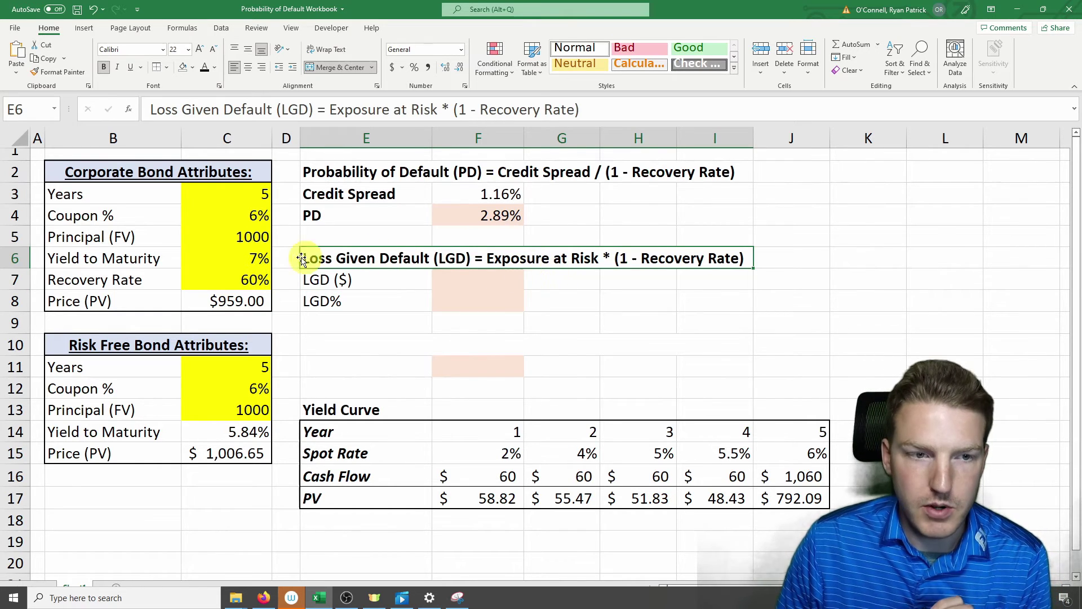
# - Enter =C8*(1-C7) in F7 so LGD ($) shows $383.60
pyautogui.click(95, 301)
pyautogui.moveTo(96, 302); pyautogui.dragTo(221, 296)
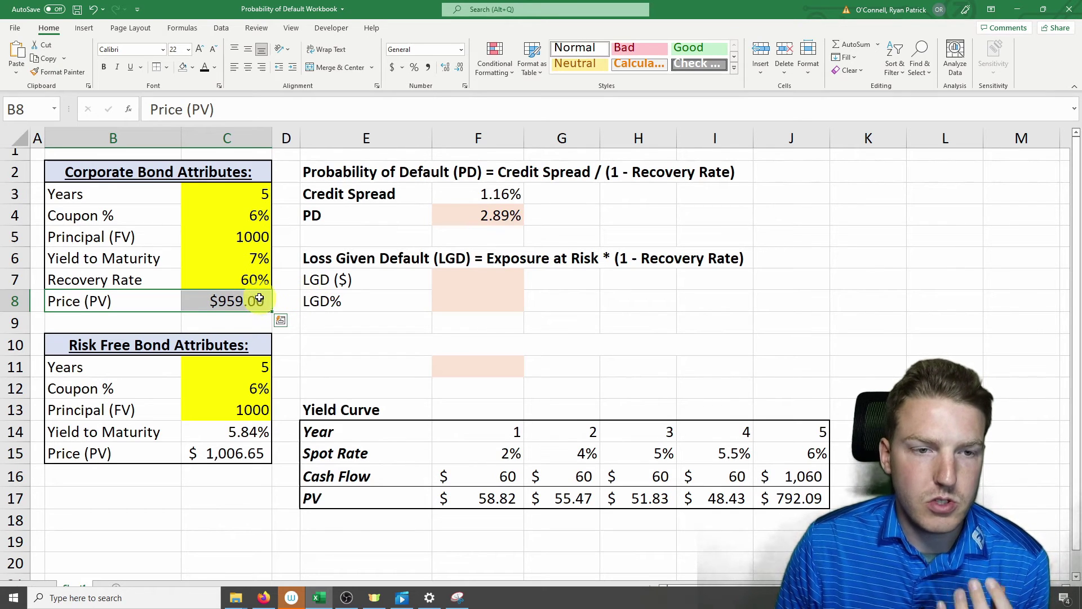
pyautogui.click(492, 277)
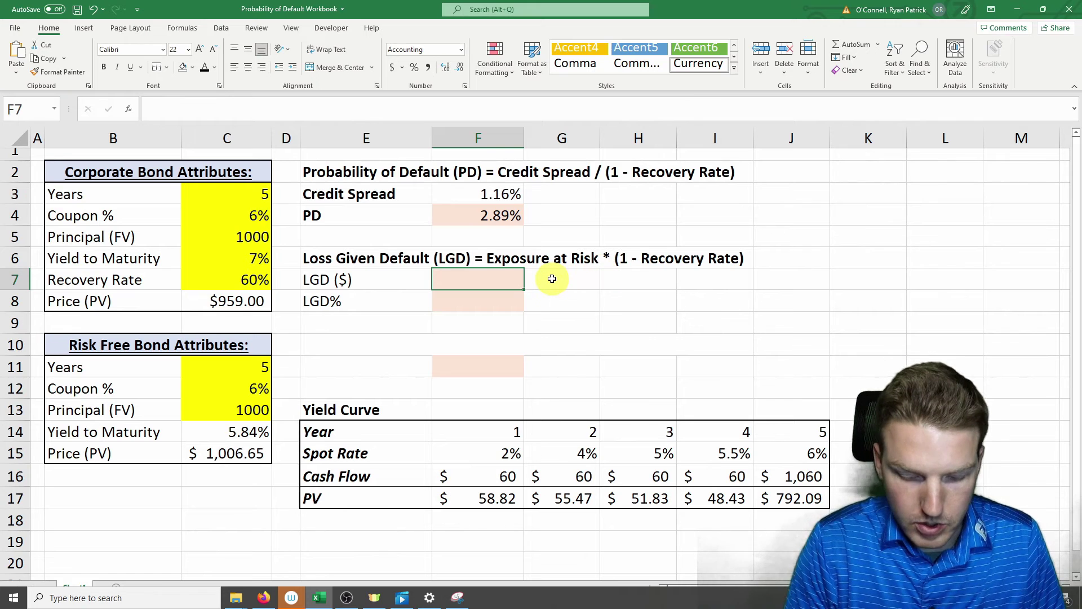
pyautogui.write('=')
pyautogui.click(226, 302)
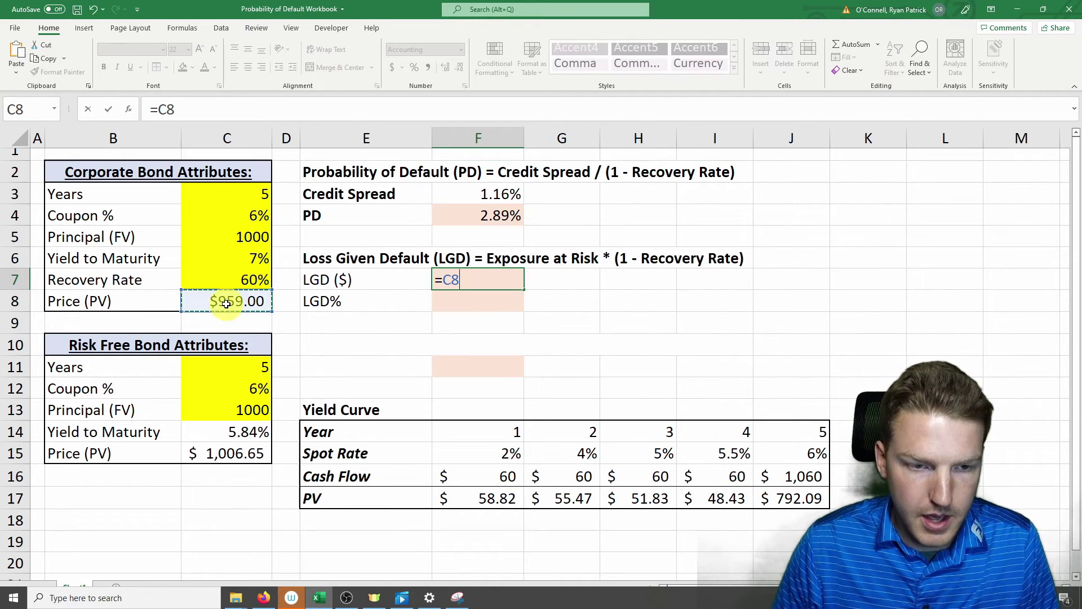
pyautogui.write('*')
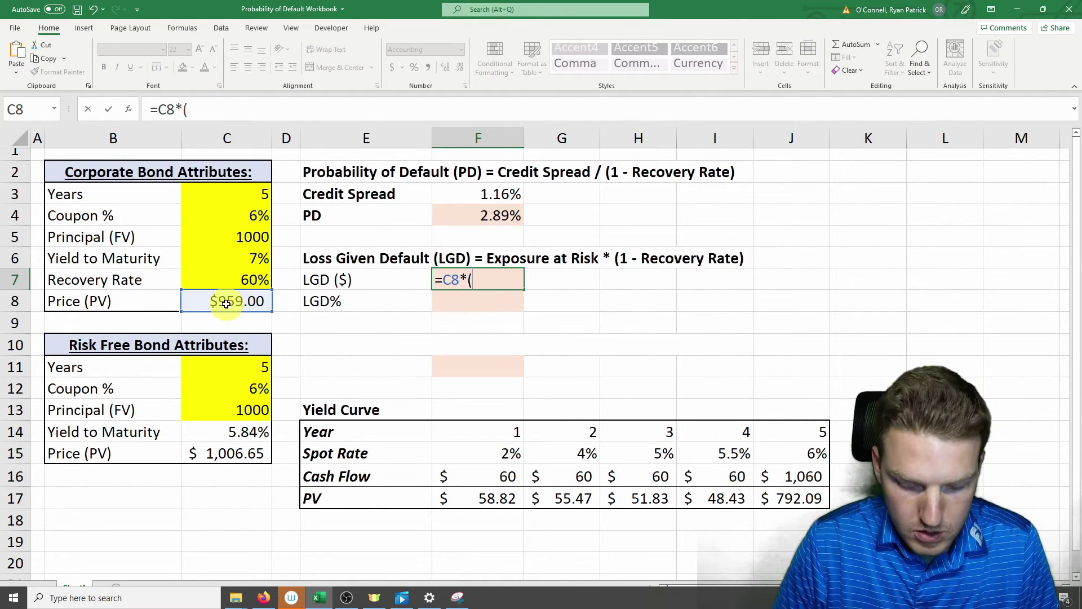
pyautogui.write('(1-')
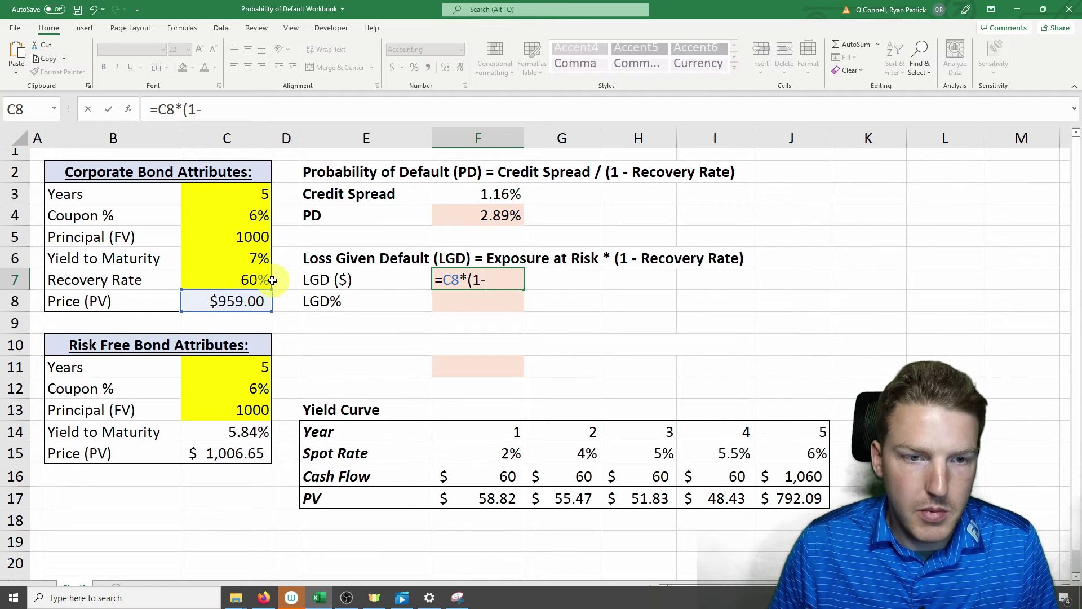
pyautogui.click(258, 281)
pyautogui.write(')')
pyautogui.press('Return')
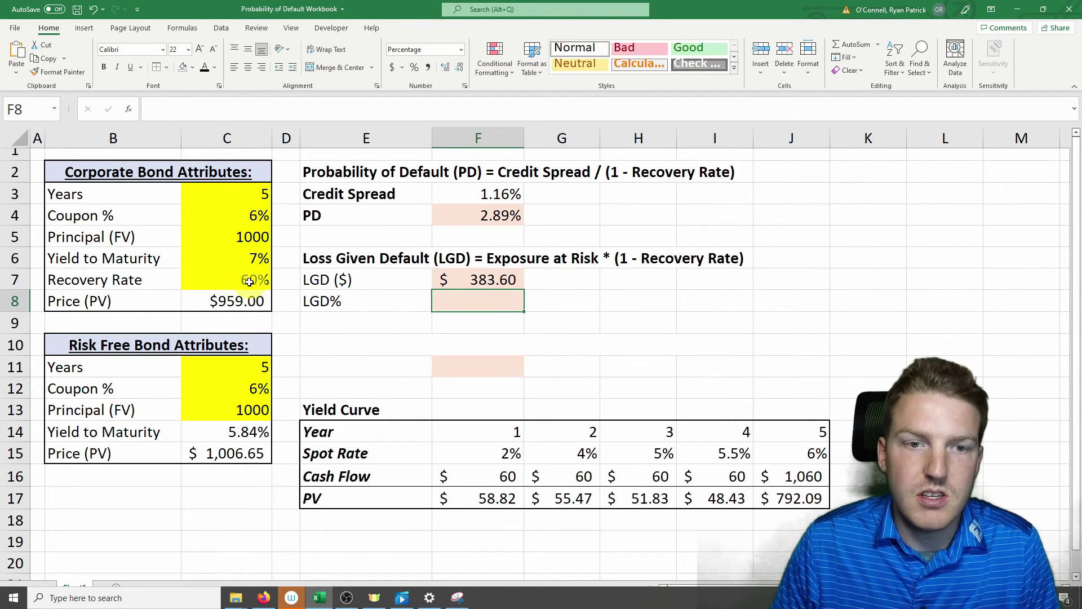
pyautogui.click(460, 283)
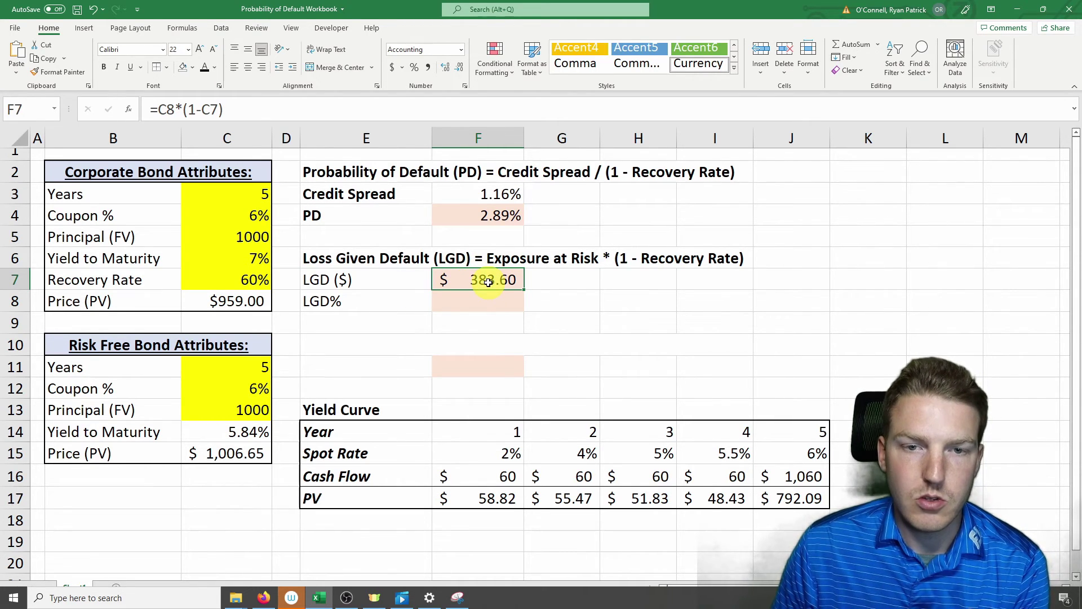
# - Enter =(1-C7) in F8 so LGD% returns 40%
pyautogui.press('Down')
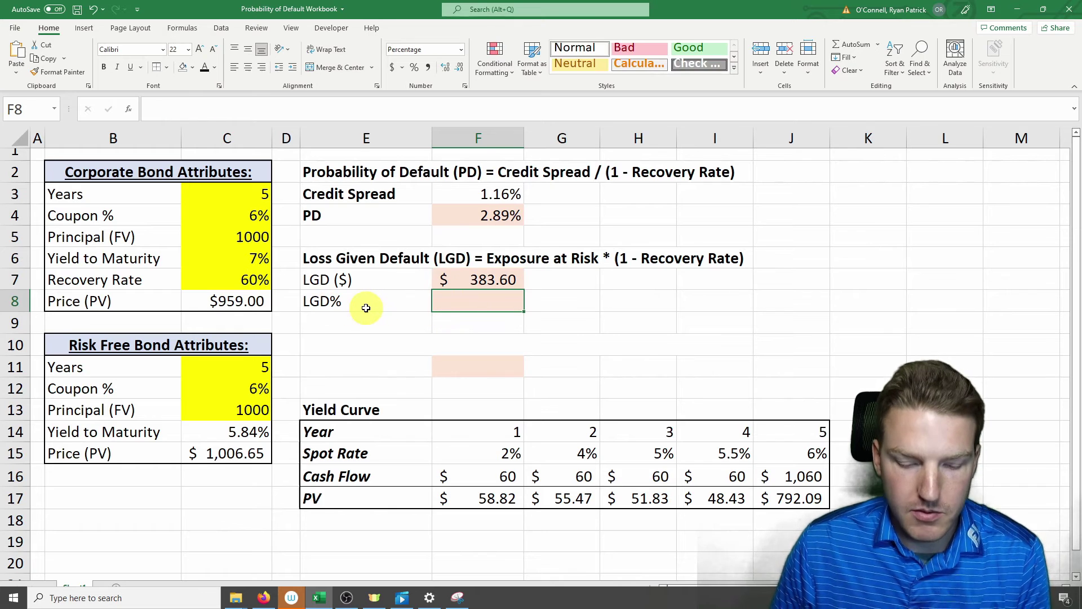
pyautogui.write('=')
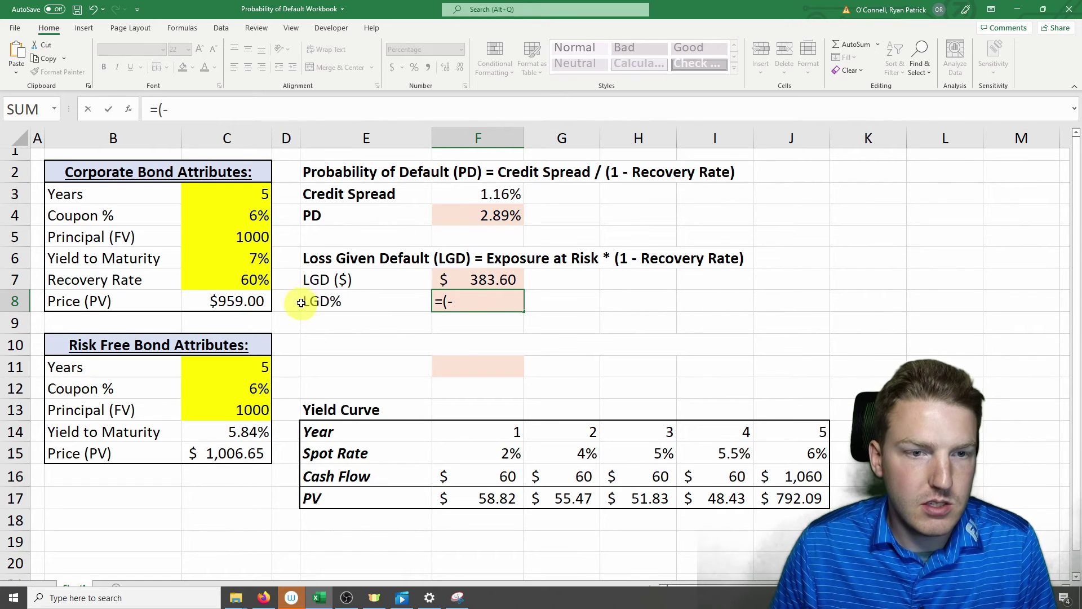
pyautogui.write('(1-')
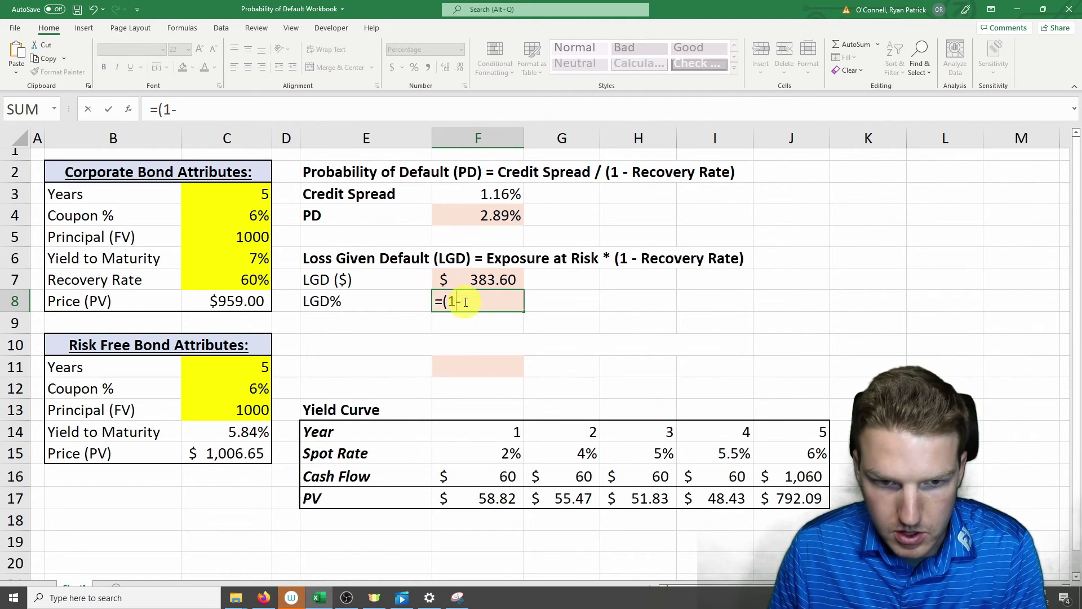
pyautogui.click(253, 277)
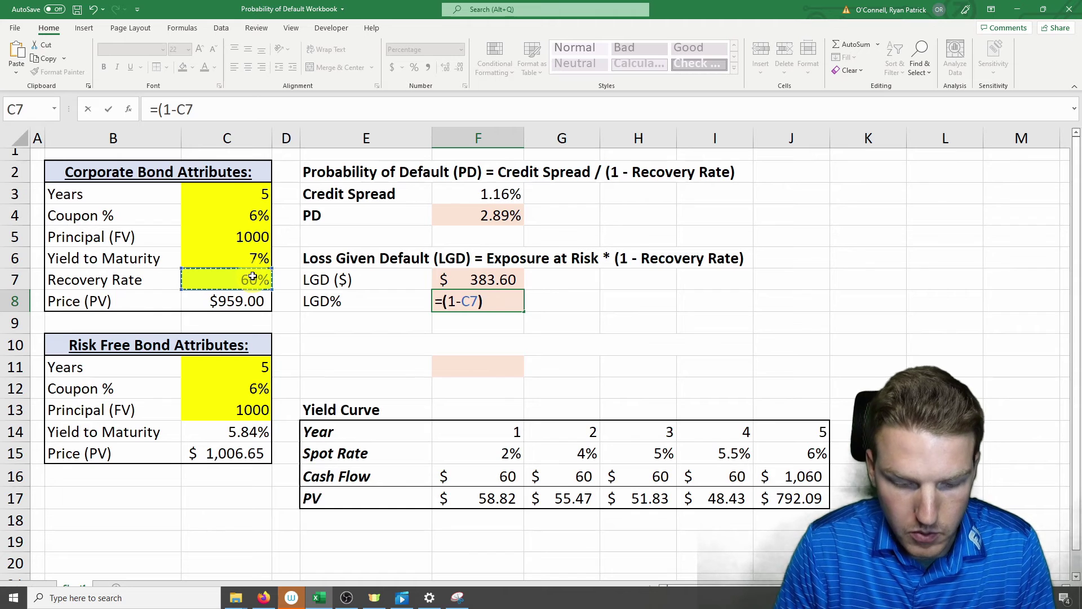
pyautogui.press('Return')
pyautogui.click(481, 301)
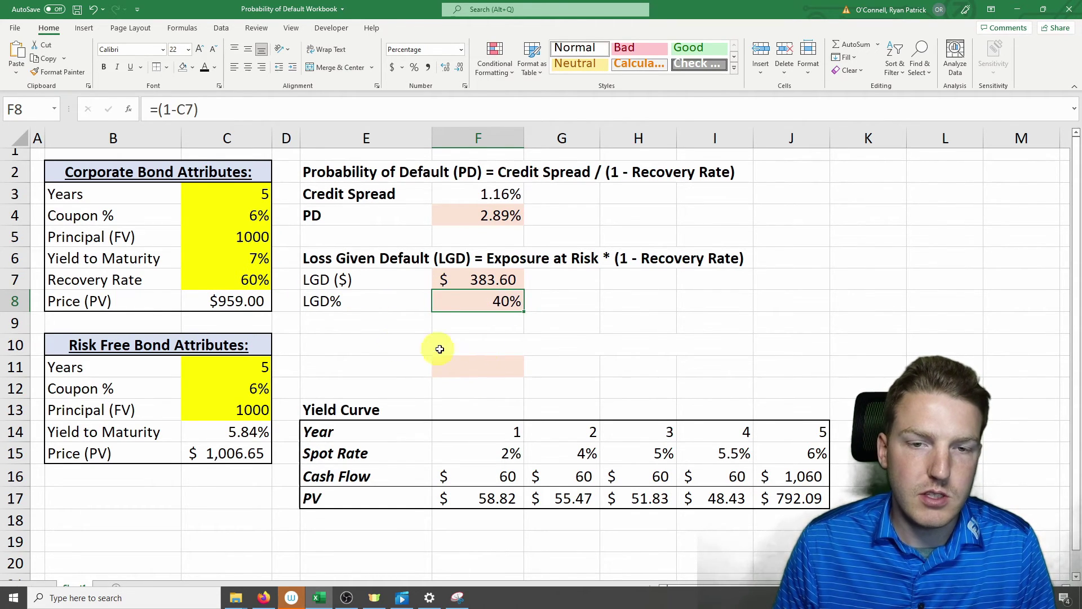
# - Make the hidden Expected Loss labels in E10:I11 visible with black font colour
pyautogui.click(367, 340)
pyautogui.moveTo(372, 342); pyautogui.dragTo(371, 364)
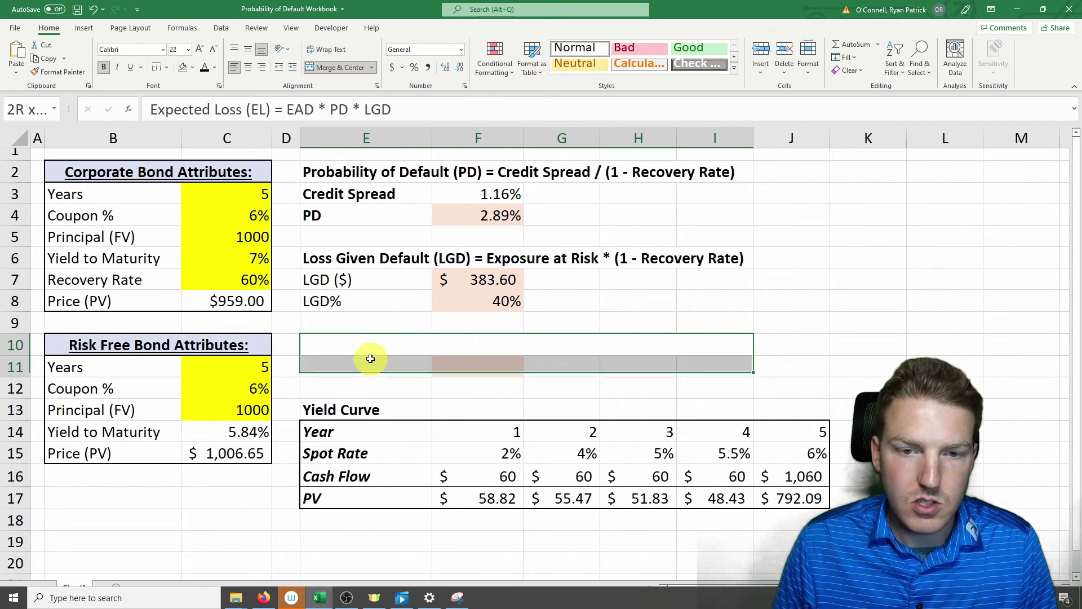
pyautogui.click(205, 68)
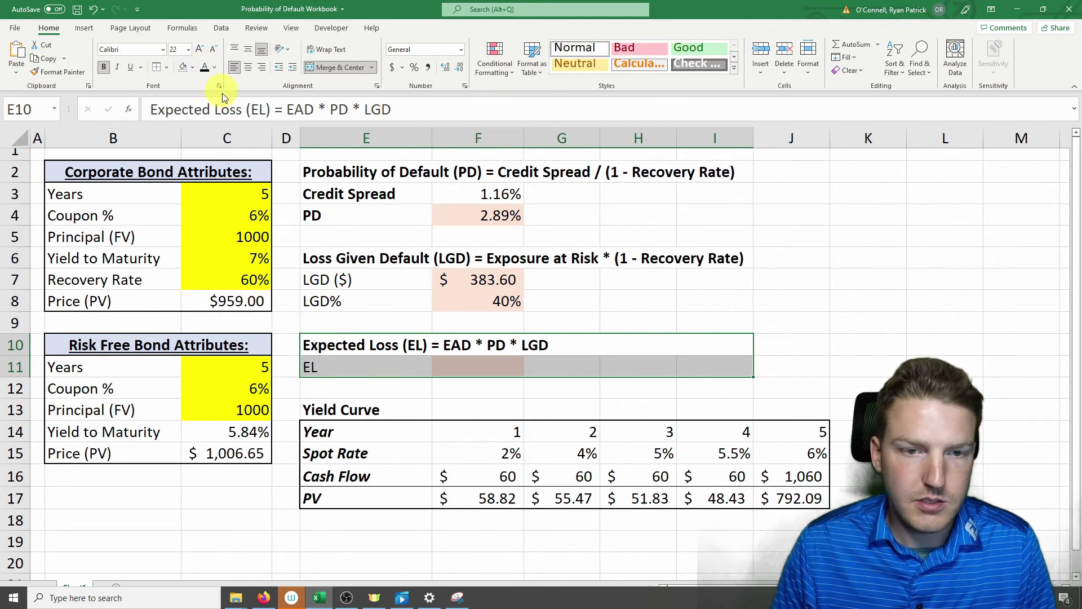
pyautogui.click(468, 366)
pyautogui.click(411, 342)
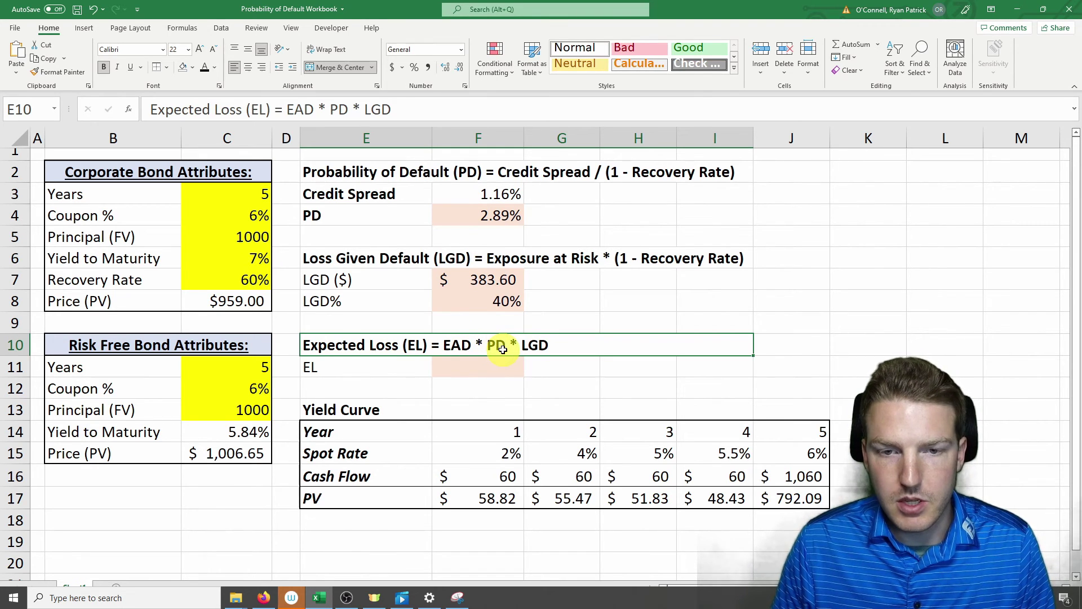
# - Enter =C8*F4*F8 in F11 so expected loss shows $11.10
pyautogui.click(479, 361)
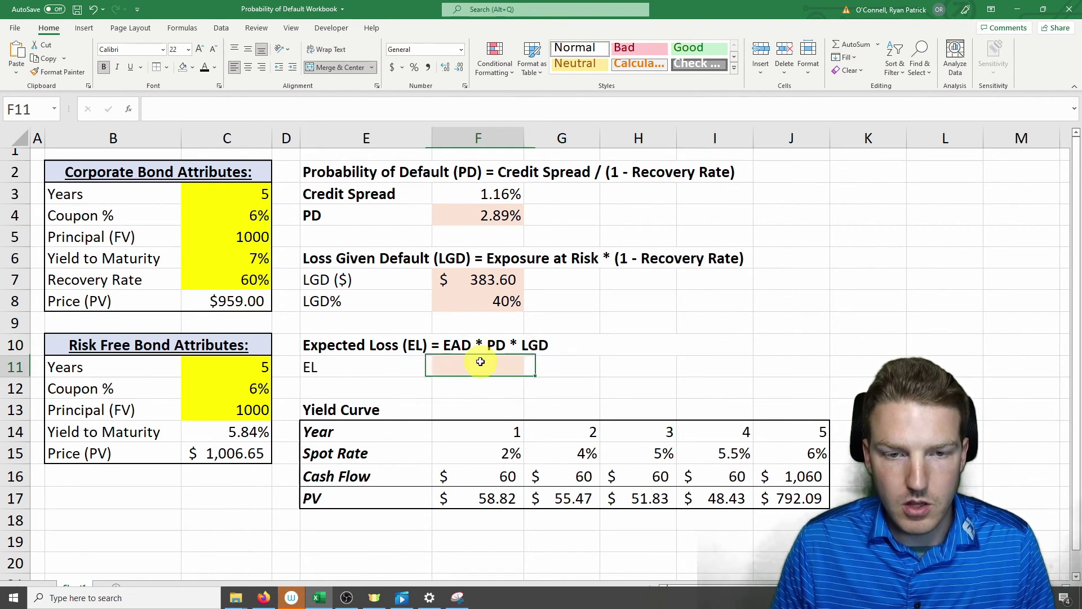
pyautogui.write('=')
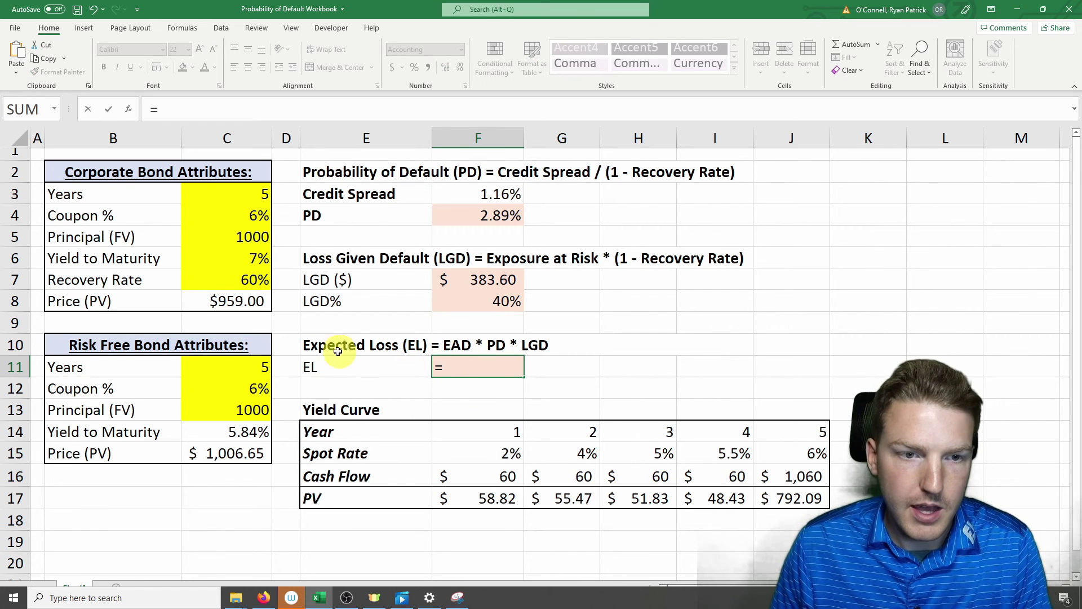
pyautogui.click(227, 302)
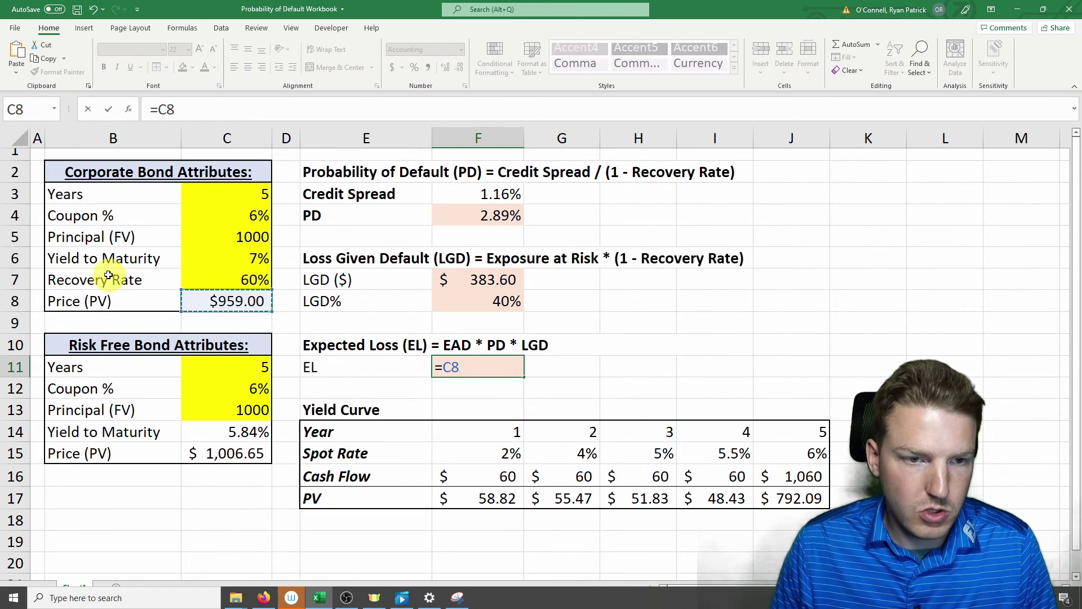
pyautogui.write('*')
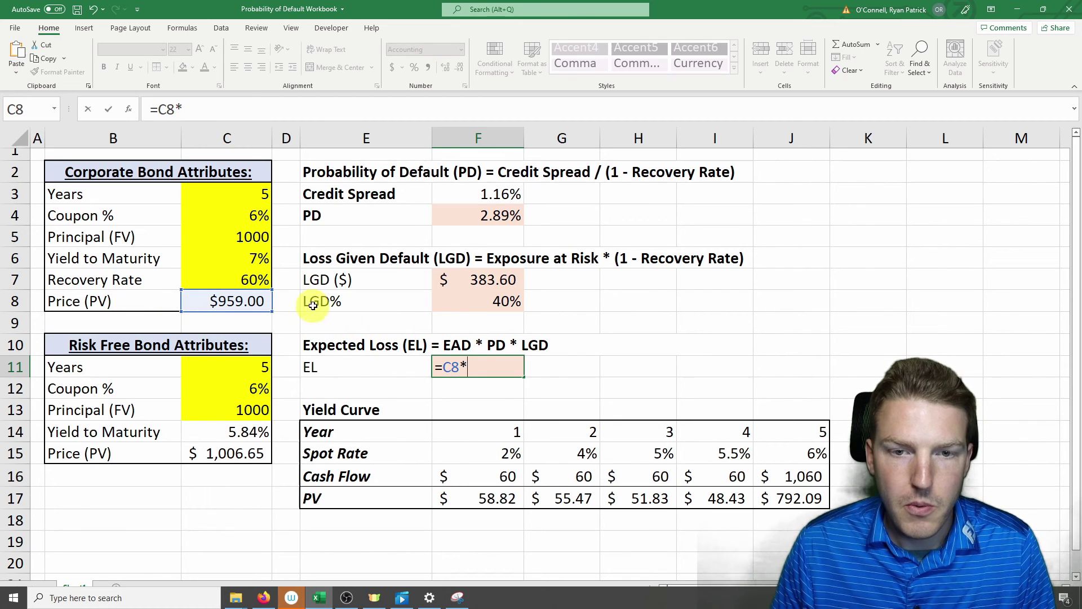
pyautogui.click(486, 216)
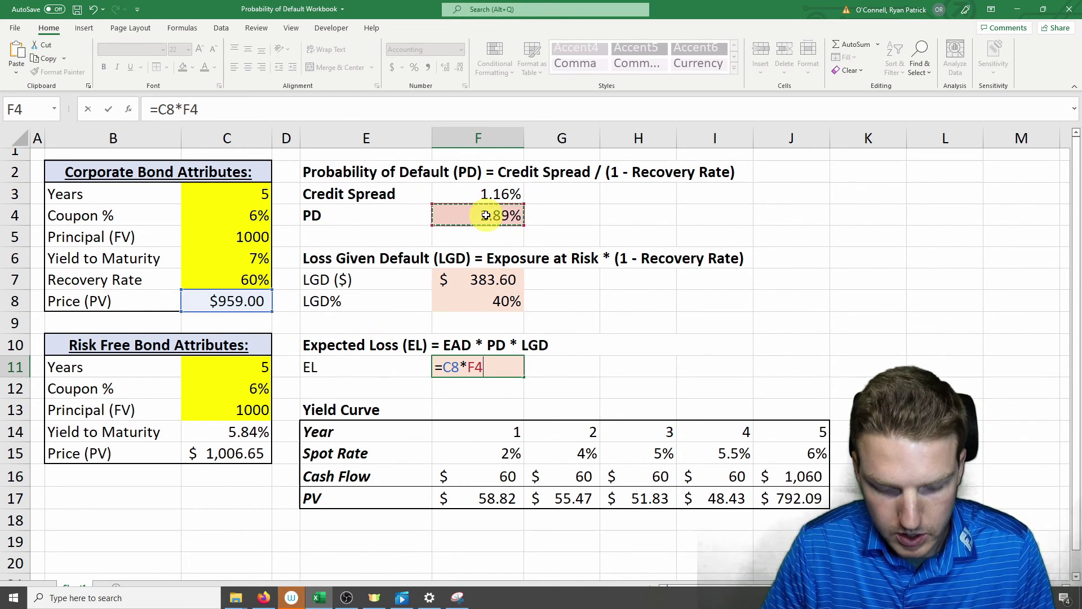
pyautogui.write('*')
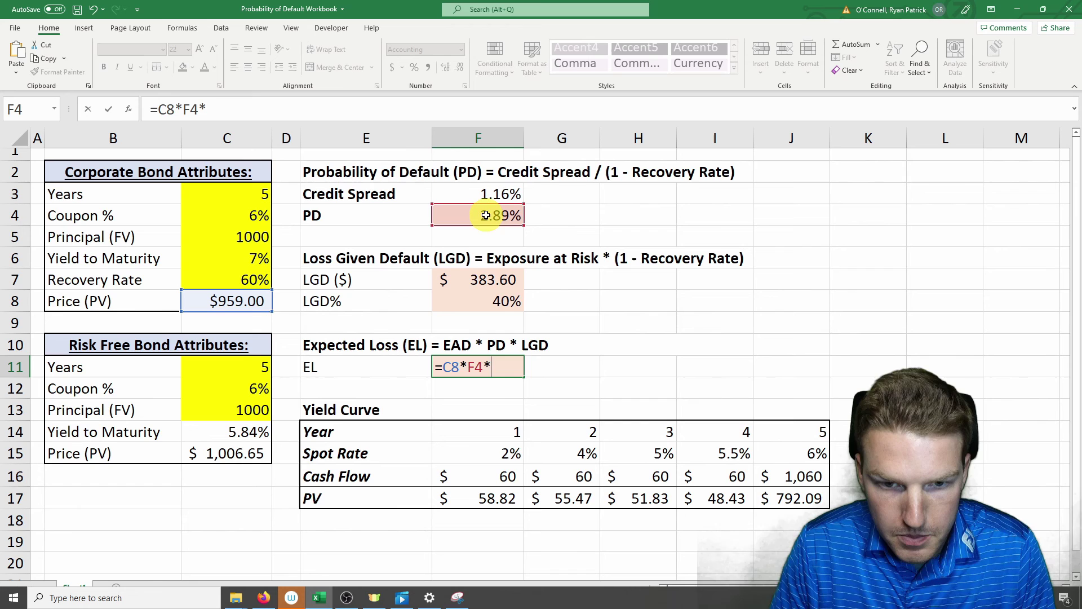
pyautogui.click(511, 294)
pyautogui.press('Return')
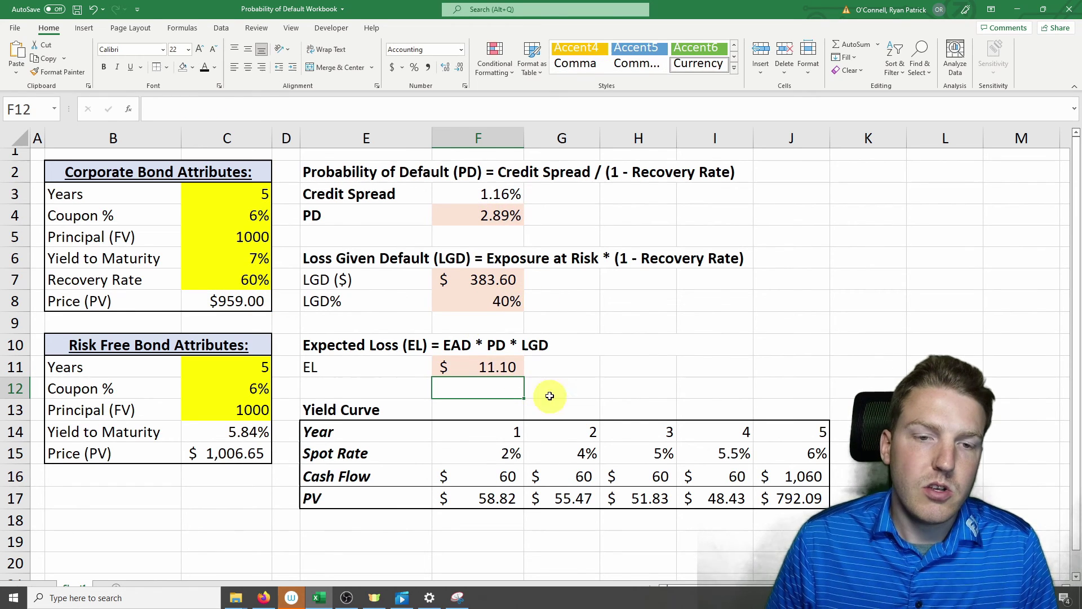
pyautogui.moveTo(142, 302); pyautogui.dragTo(205, 305)
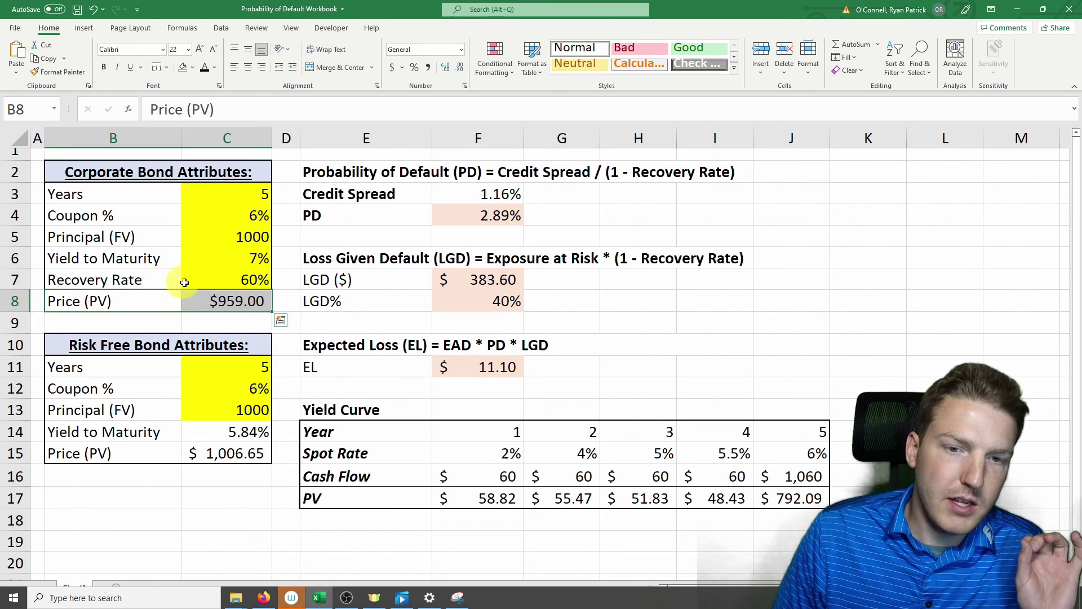
pyautogui.click(363, 371)
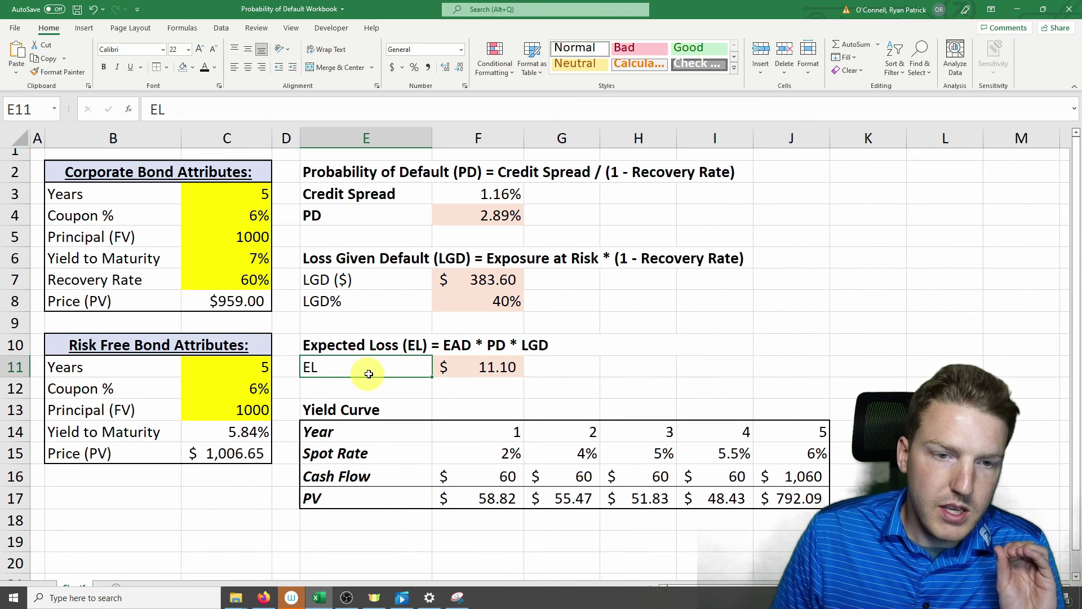
pyautogui.click(478, 372)
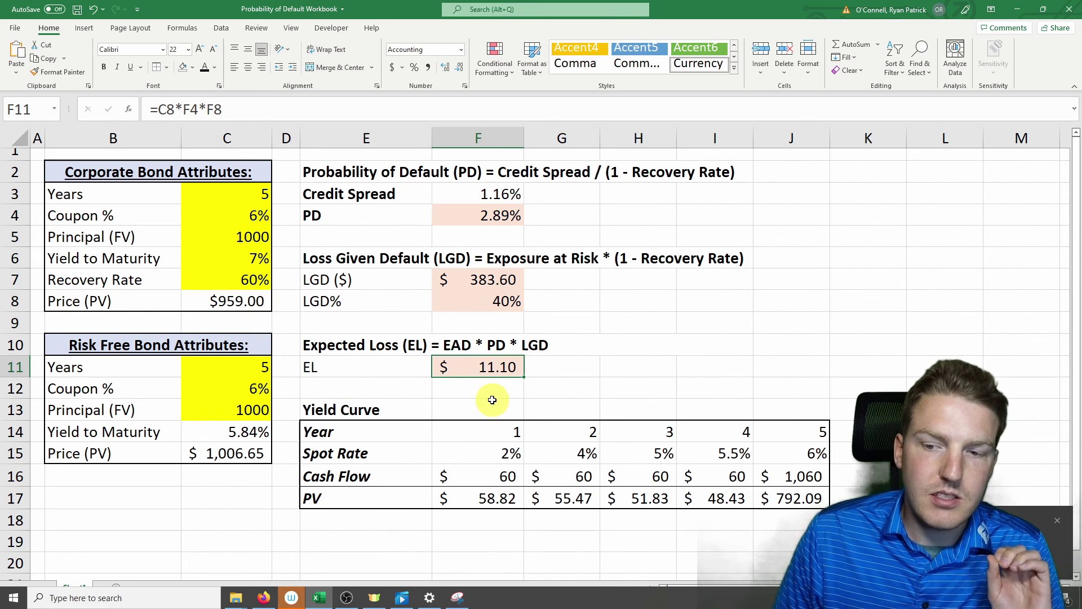